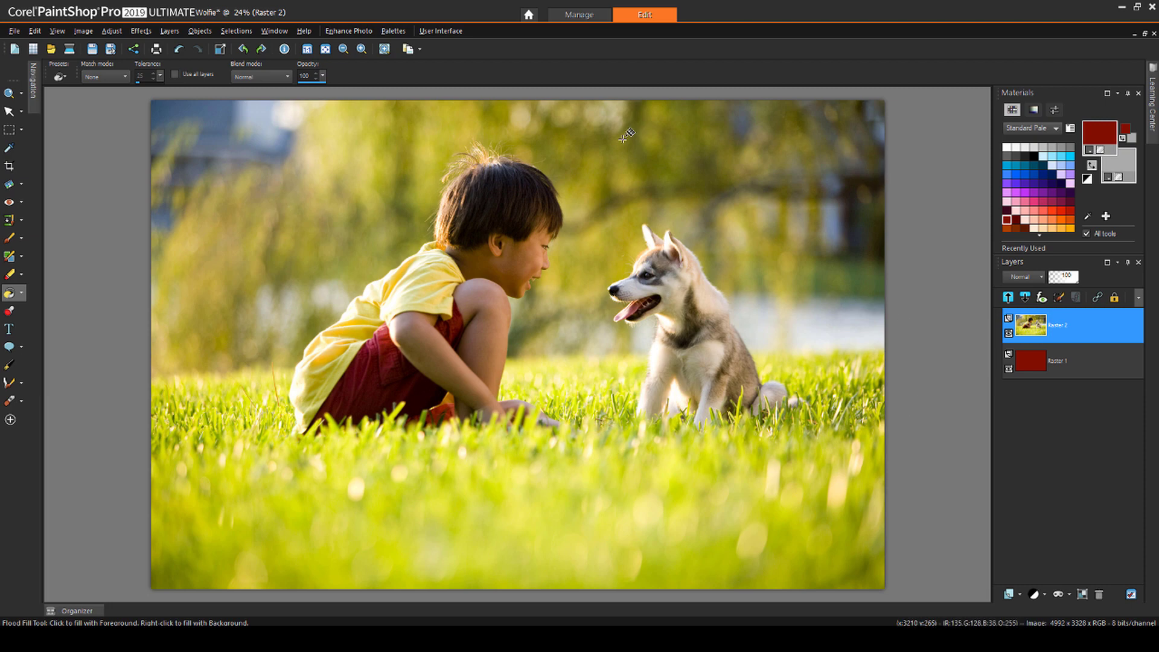
Load the Edge ripples mask from disk onto the puppy photo, set to As is with Show all mask.
{"action": "left_click", "coordinate": [529, 18]}
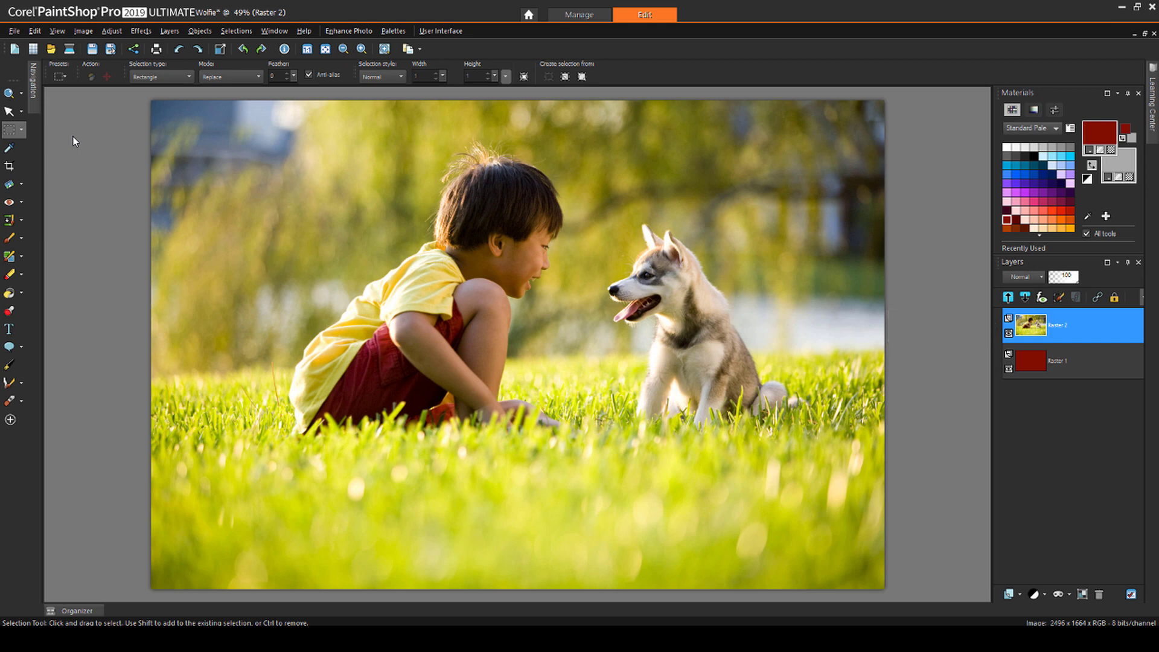
{"action": "left_click", "coordinate": [169, 31]}
{"action": "mouse_move", "coordinate": [283, 321]}
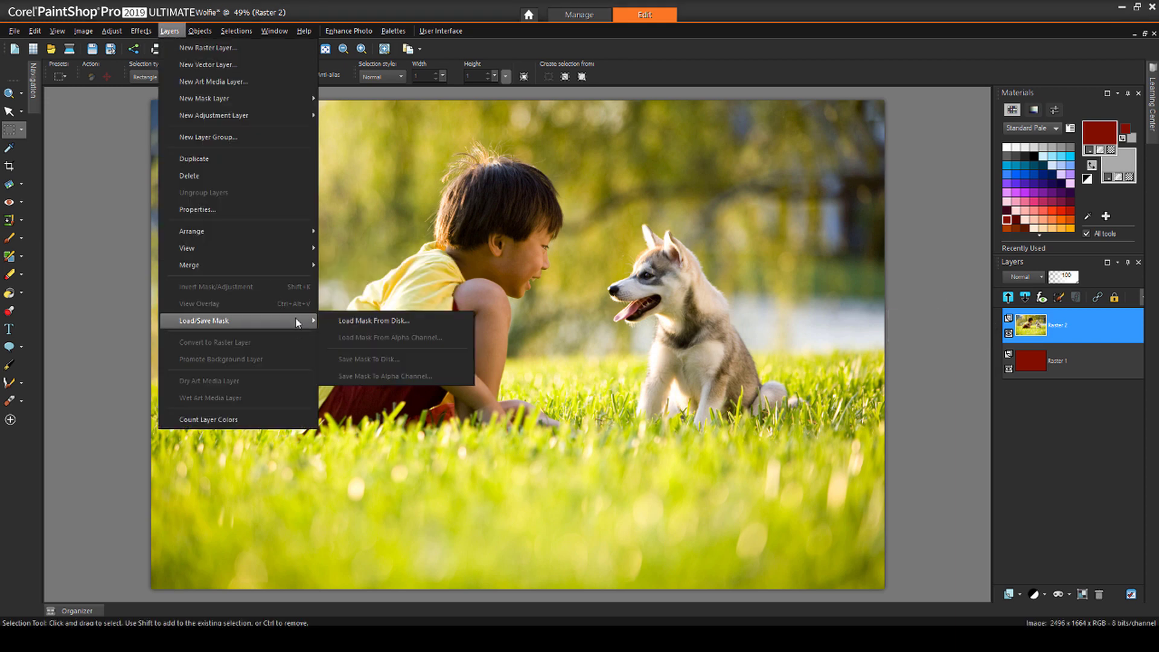
{"action": "left_click", "coordinate": [366, 321]}
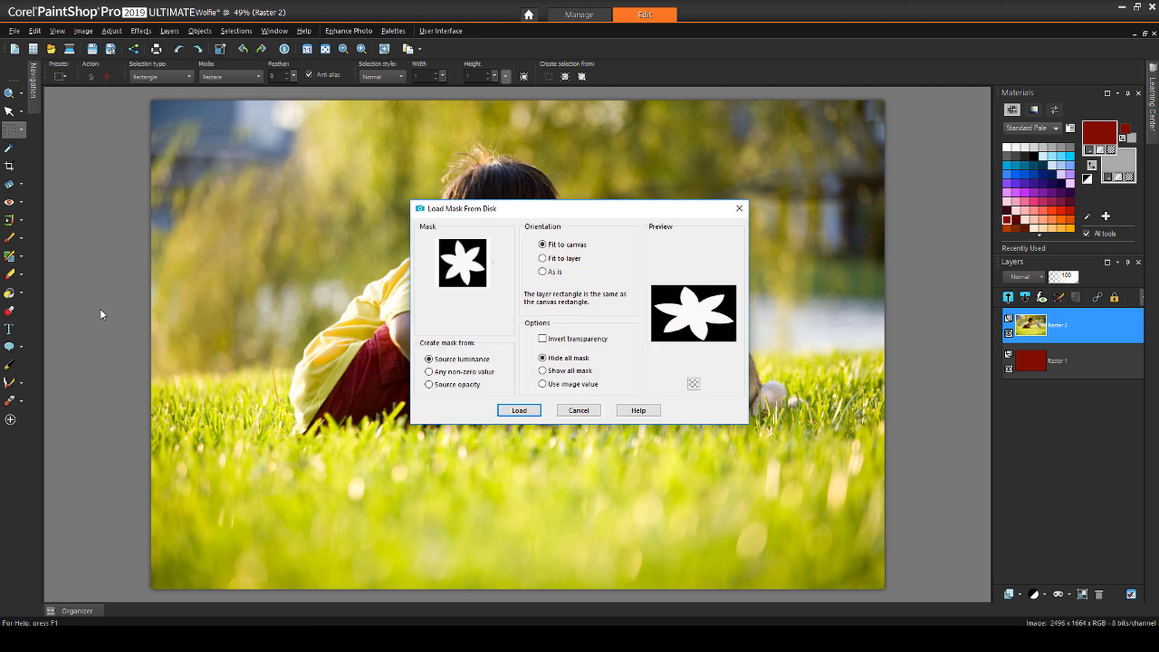
{"action": "left_click", "coordinate": [494, 266]}
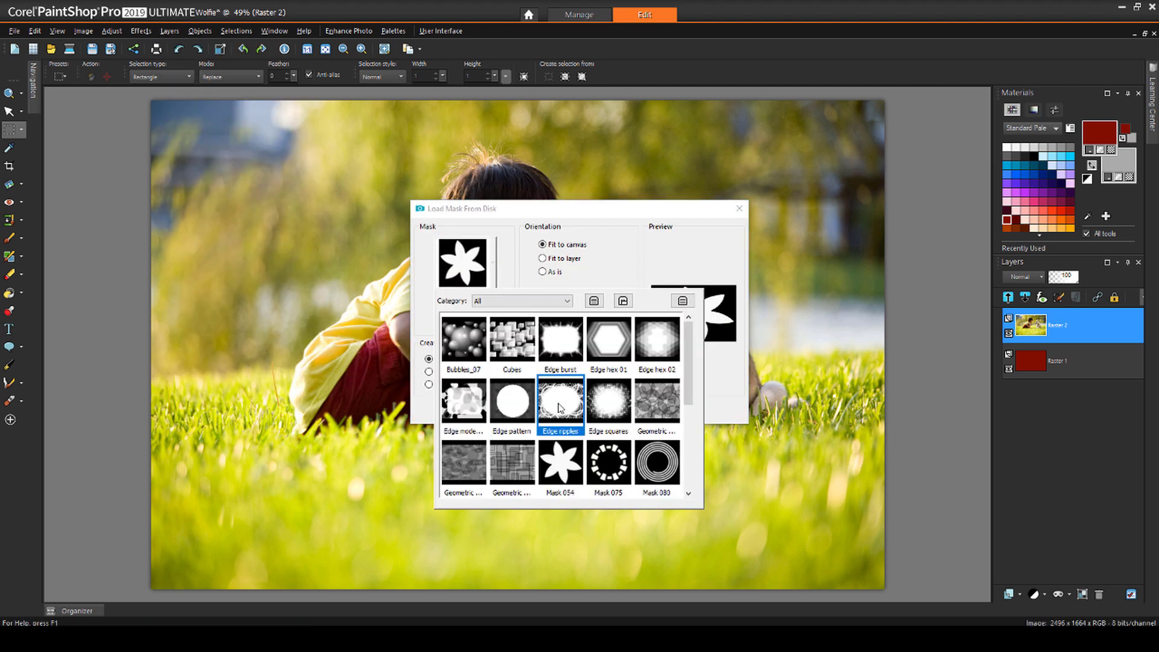
{"action": "left_click", "coordinate": [559, 408]}
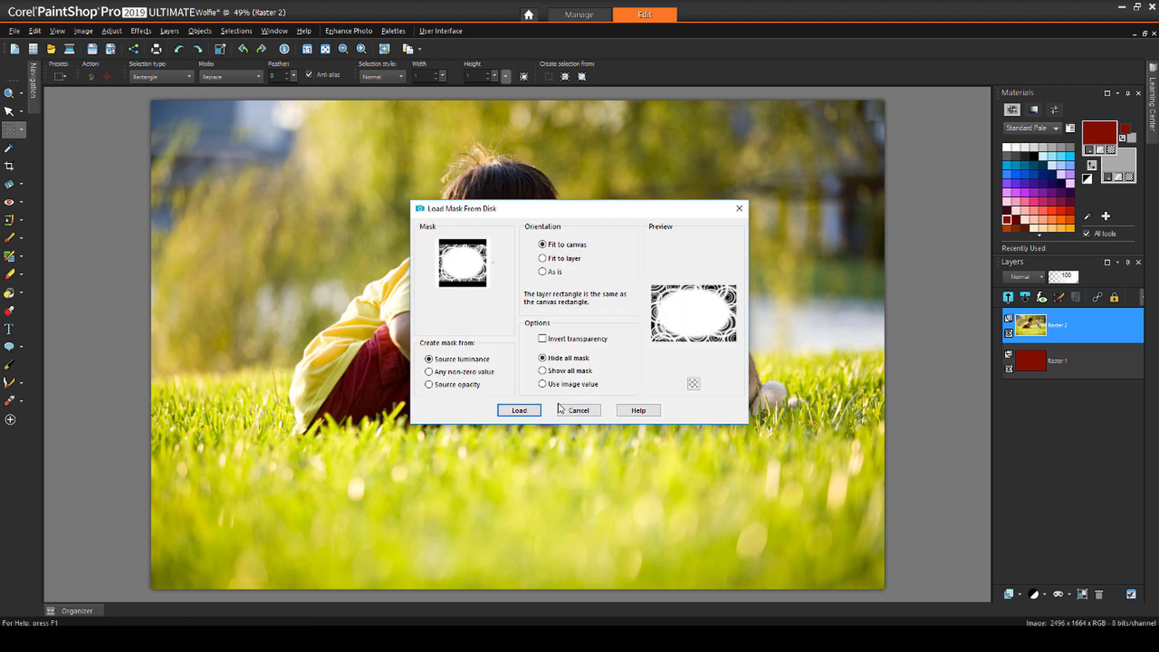
{"action": "left_click", "coordinate": [543, 271]}
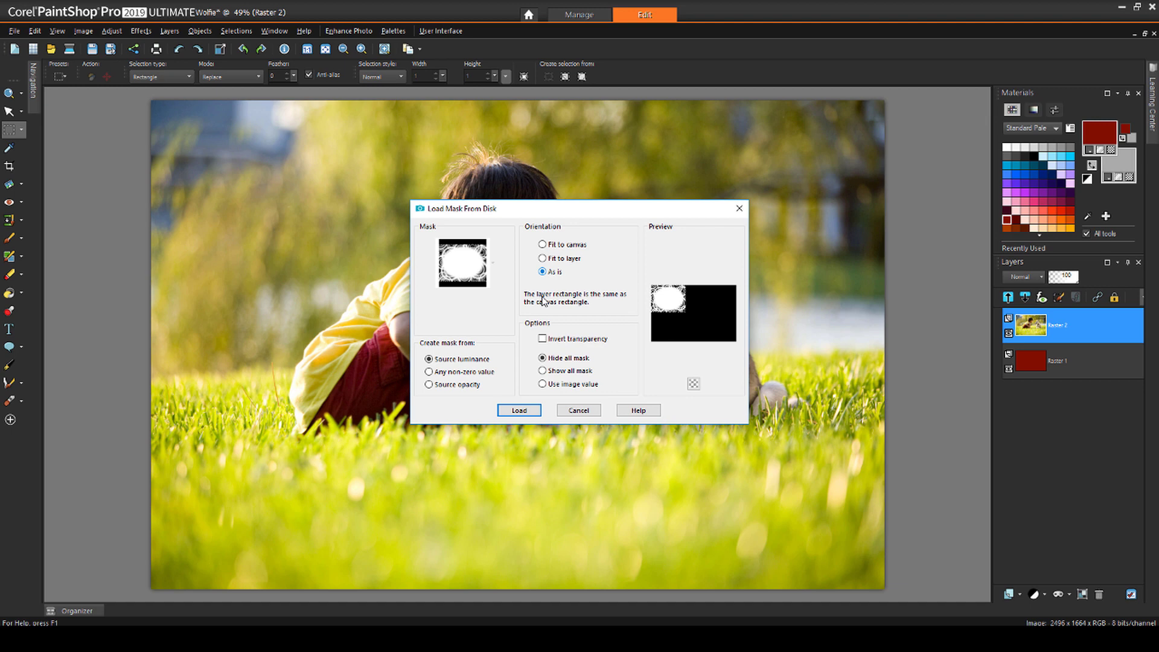
{"action": "left_click", "coordinate": [543, 371]}
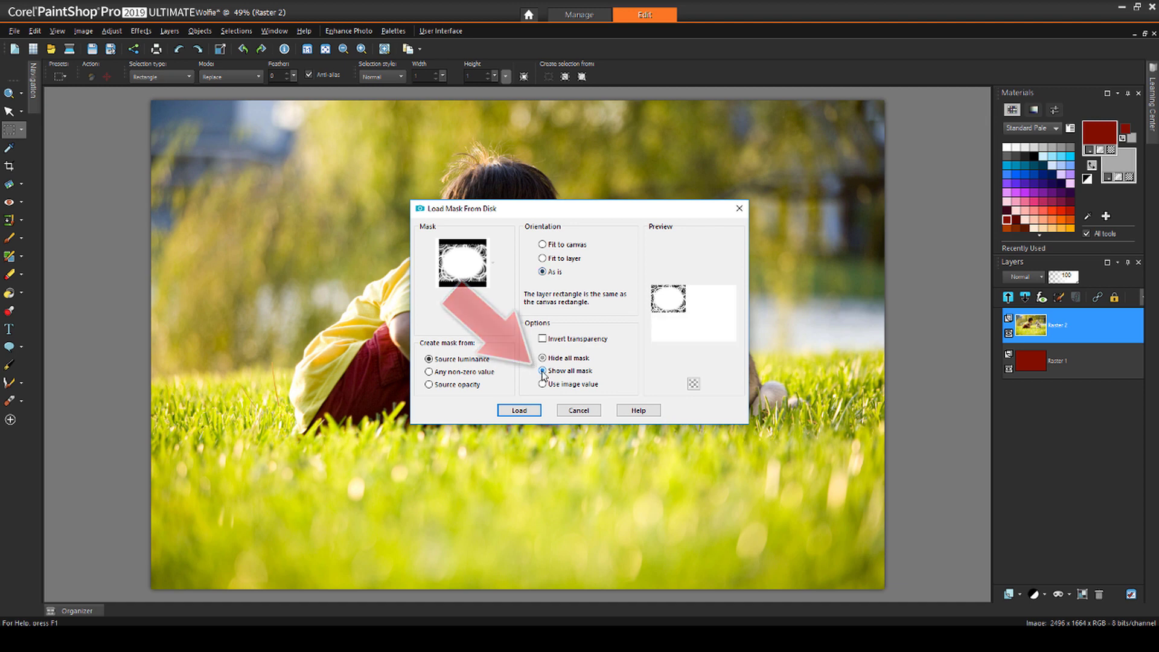
{"action": "left_click", "coordinate": [520, 410]}
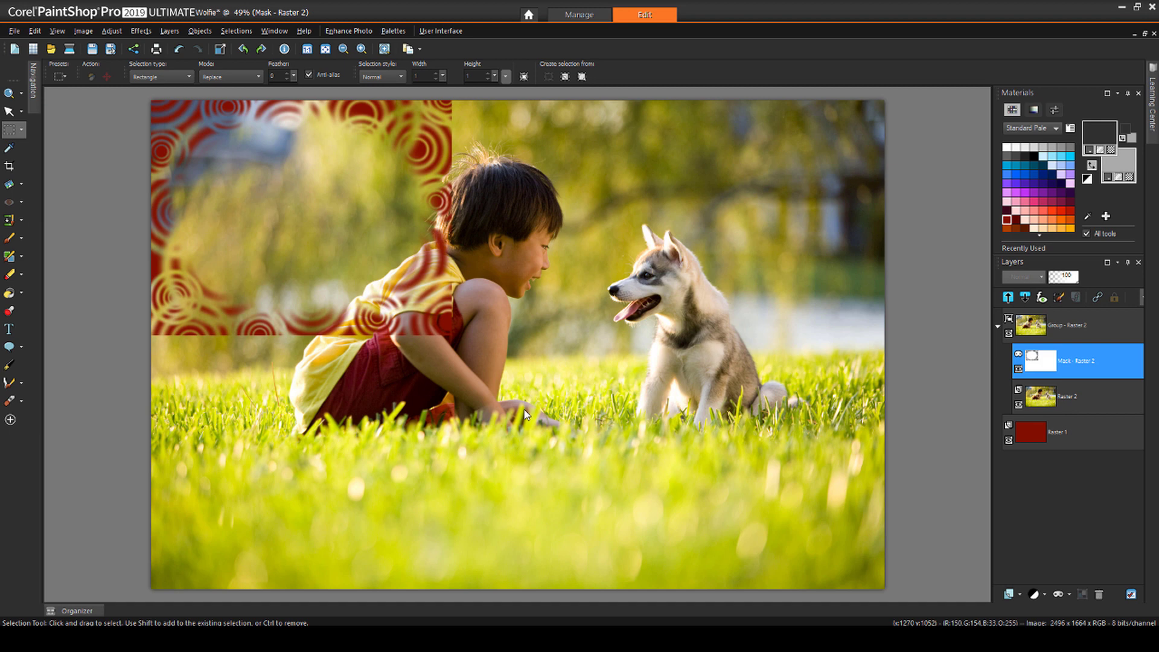
Scale the ripple mask up to about 179%, then stretch it to about 210% wide.
{"action": "left_click", "coordinate": [9, 111]}
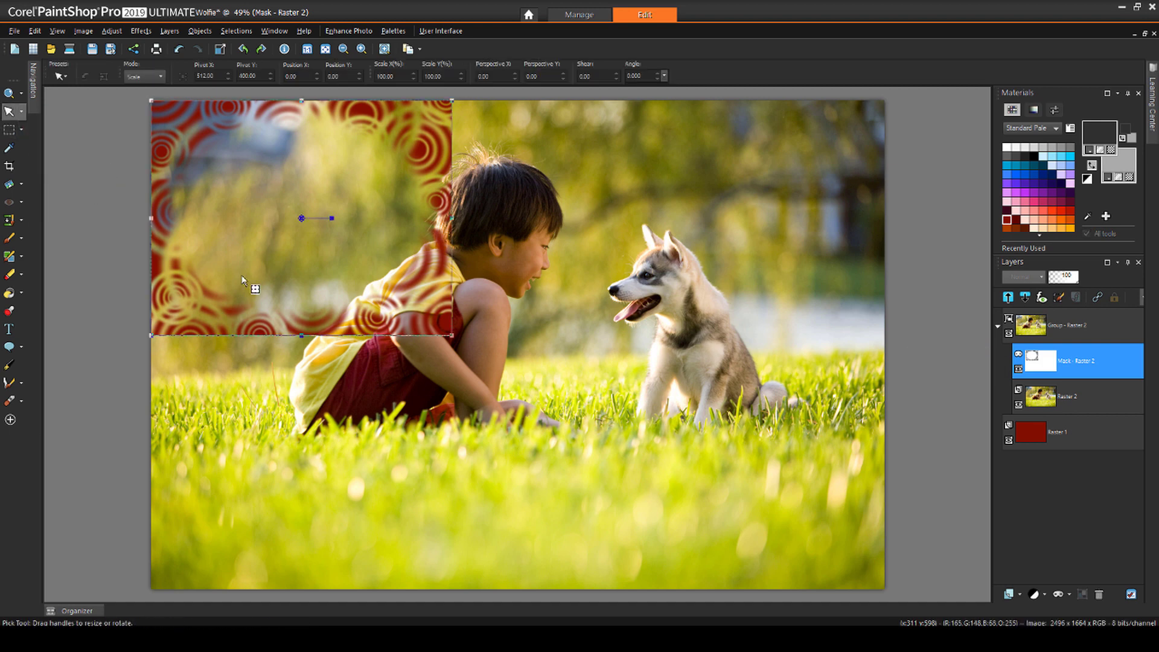
{"action": "left_click_drag", "start_coordinate": [452, 335], "coordinate": [691, 521]}
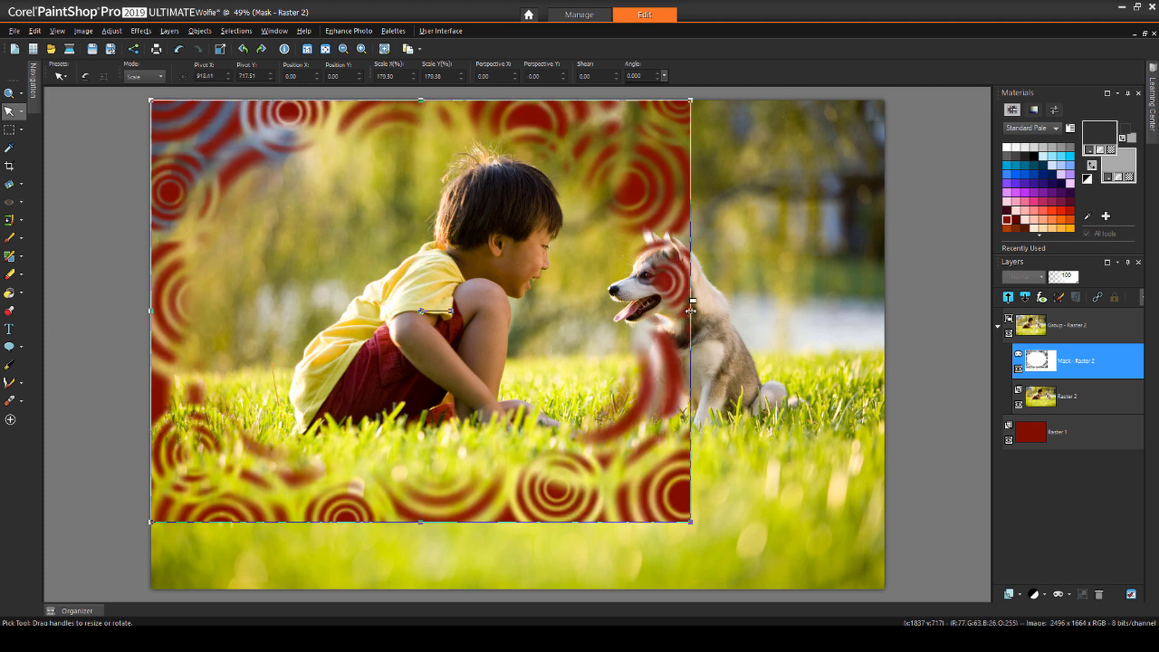
{"action": "left_click_drag", "start_coordinate": [691, 311], "coordinate": [783, 311]}
Center the enlarged mask in the canvas.
{"action": "left_click", "coordinate": [200, 30]}
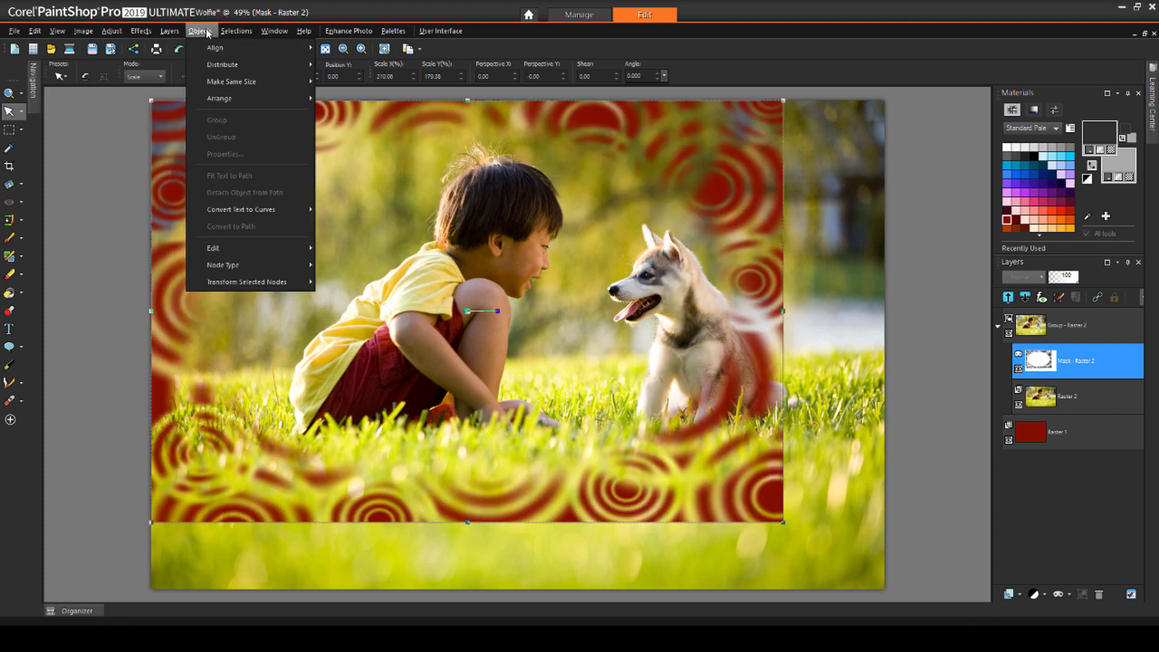
{"action": "mouse_move", "coordinate": [277, 49]}
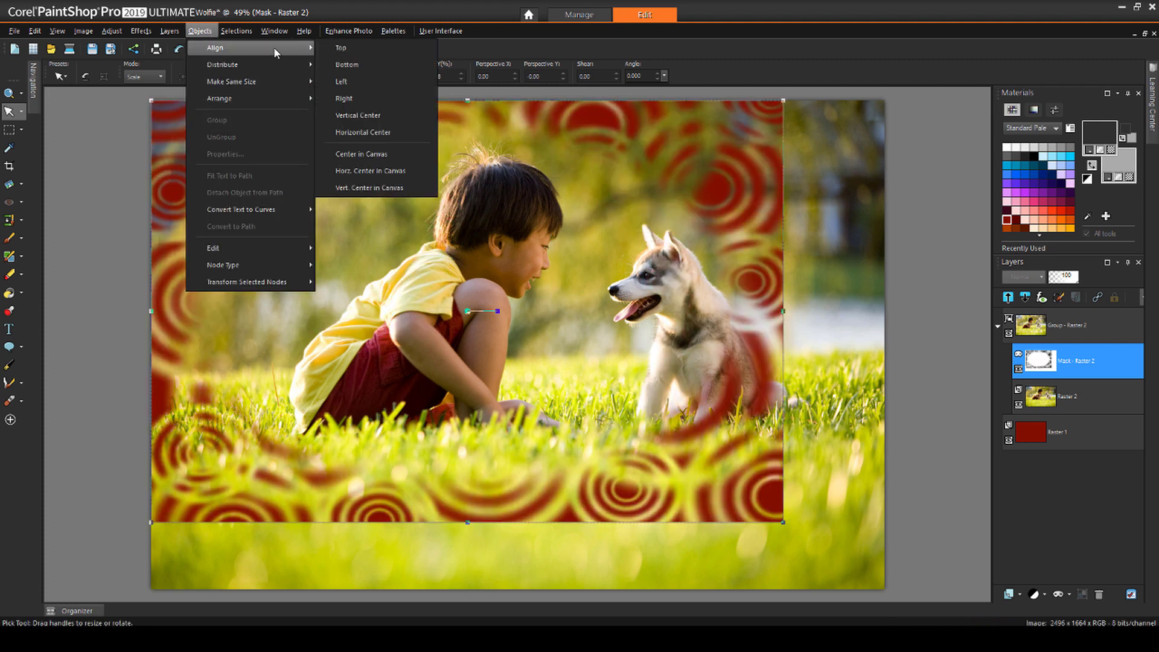
{"action": "left_click", "coordinate": [379, 154]}
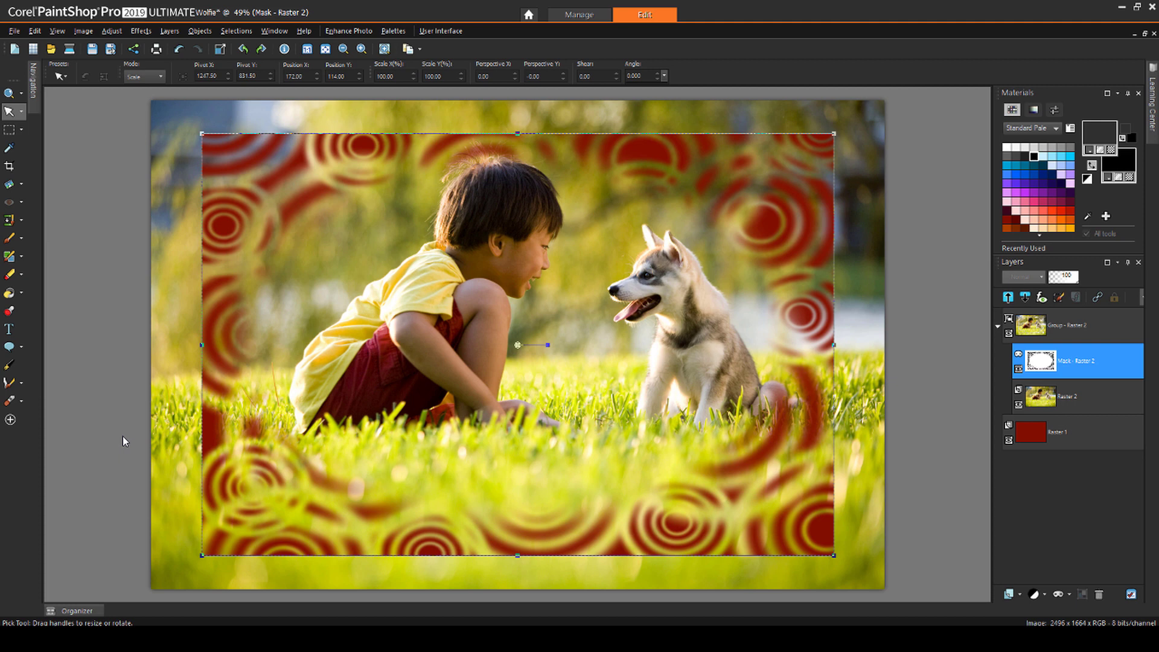
With a size 108 brush, paint white beside the puppy's tail and black along the mask's top edge.
{"action": "left_click", "coordinate": [11, 240]}
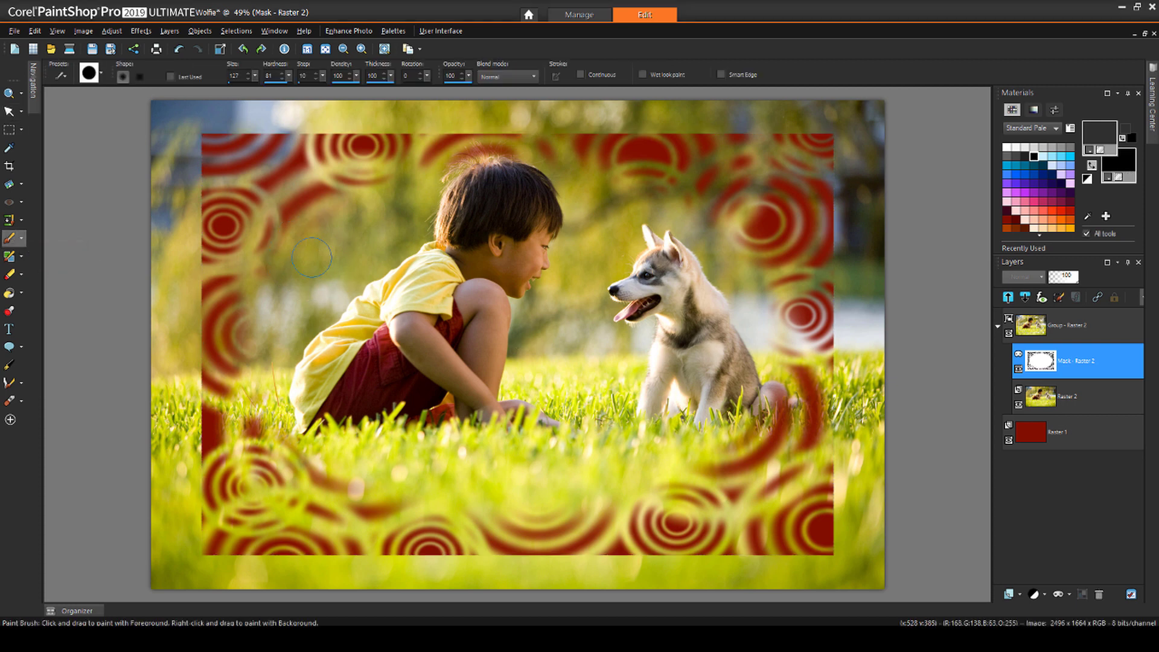
{"action": "left_click_drag", "start_coordinate": [312, 258], "coordinate": [320, 258]}
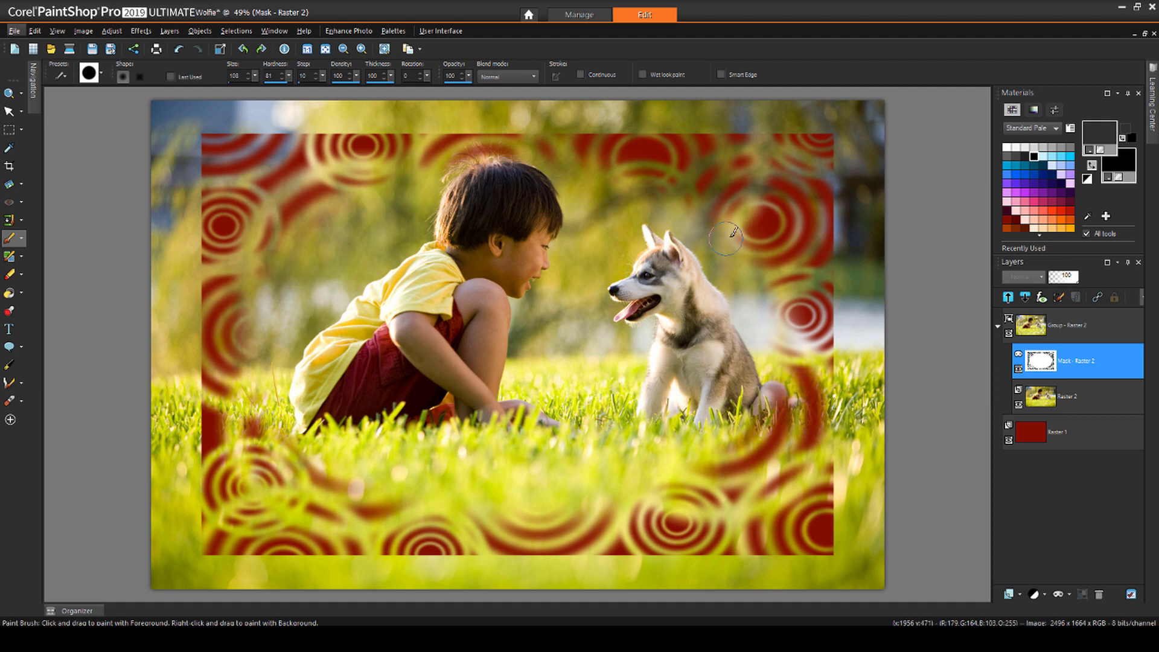
{"action": "left_click", "coordinate": [1007, 147]}
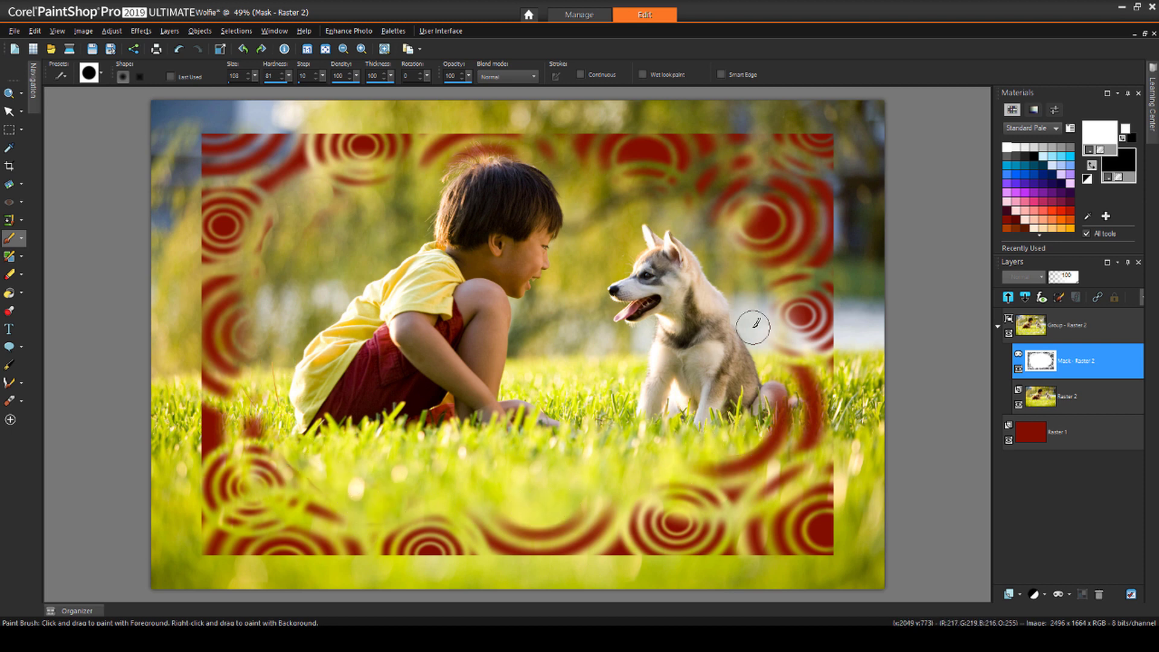
{"action": "left_click_drag", "start_coordinate": [780, 386], "coordinate": [780, 422]}
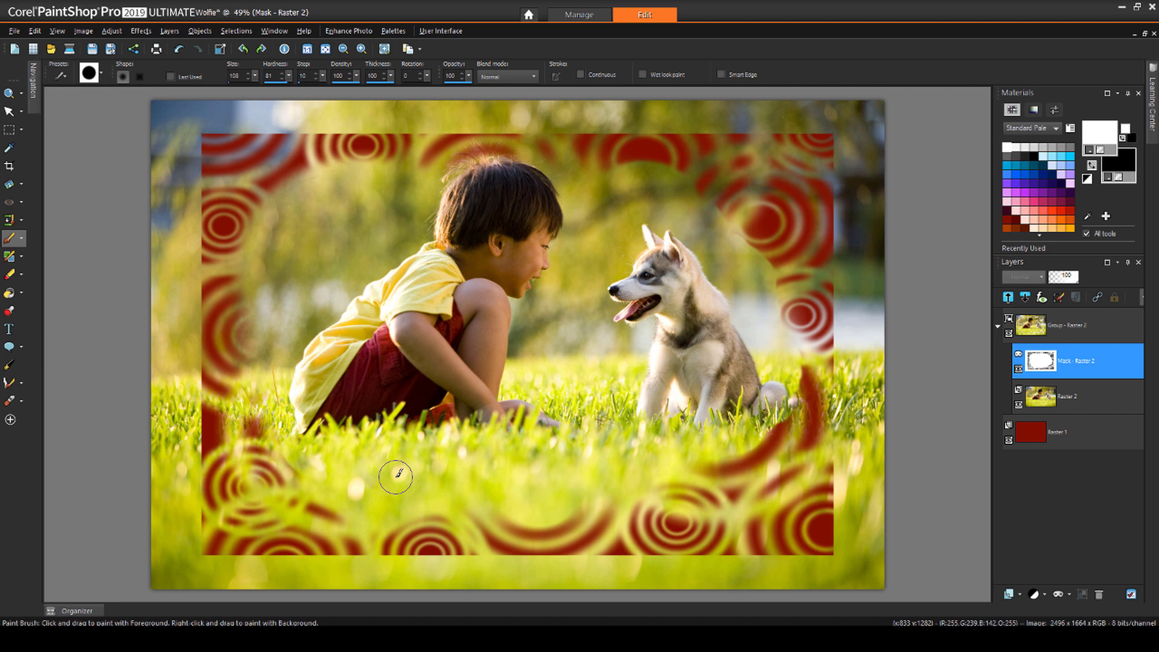
{"action": "left_click", "coordinate": [1033, 156]}
{"action": "mouse_move", "coordinate": [872, 116]}
{"action": "left_mouse_down"}
{"action": "mouse_move", "coordinate": [207, 114]}
{"action": "mouse_move", "coordinate": [175, 128]}
{"action": "mouse_move", "coordinate": [173, 579]}
{"action": "mouse_move", "coordinate": [283, 567]}
{"action": "mouse_move", "coordinate": [869, 567]}
{"action": "mouse_move", "coordinate": [857, 130]}
{"action": "left_mouse_up"}
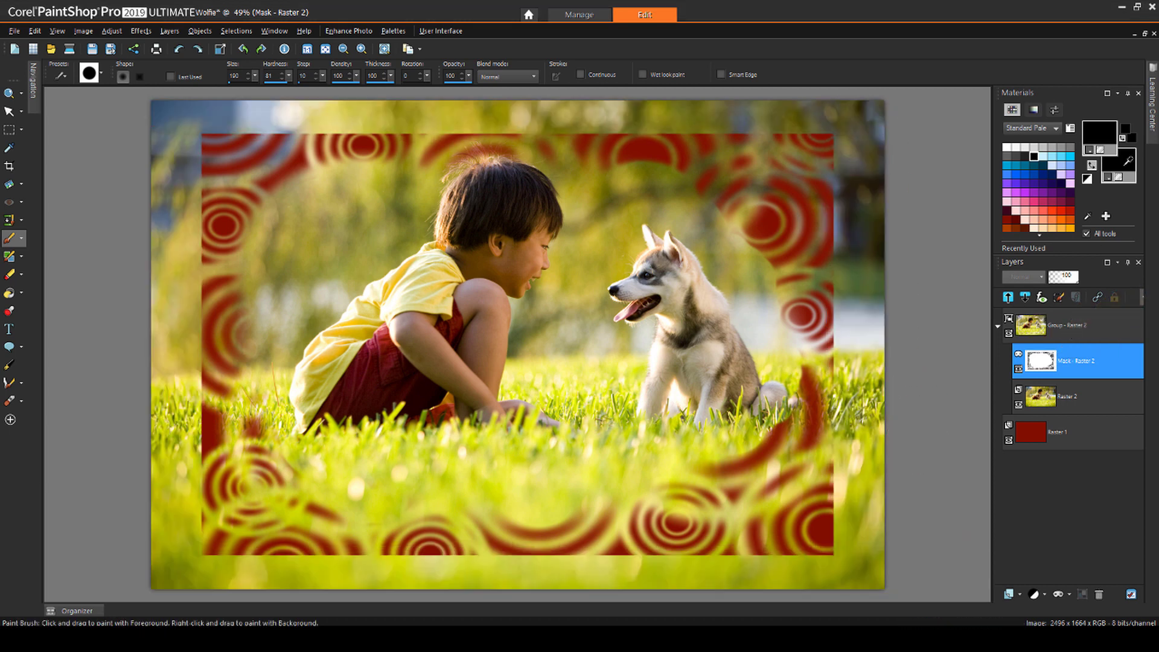
Set the background colour to mid grey #686868.
{"action": "left_click", "coordinate": [1118, 163]}
{"action": "left_click", "coordinate": [521, 269]}
{"action": "left_click", "coordinate": [628, 463]}
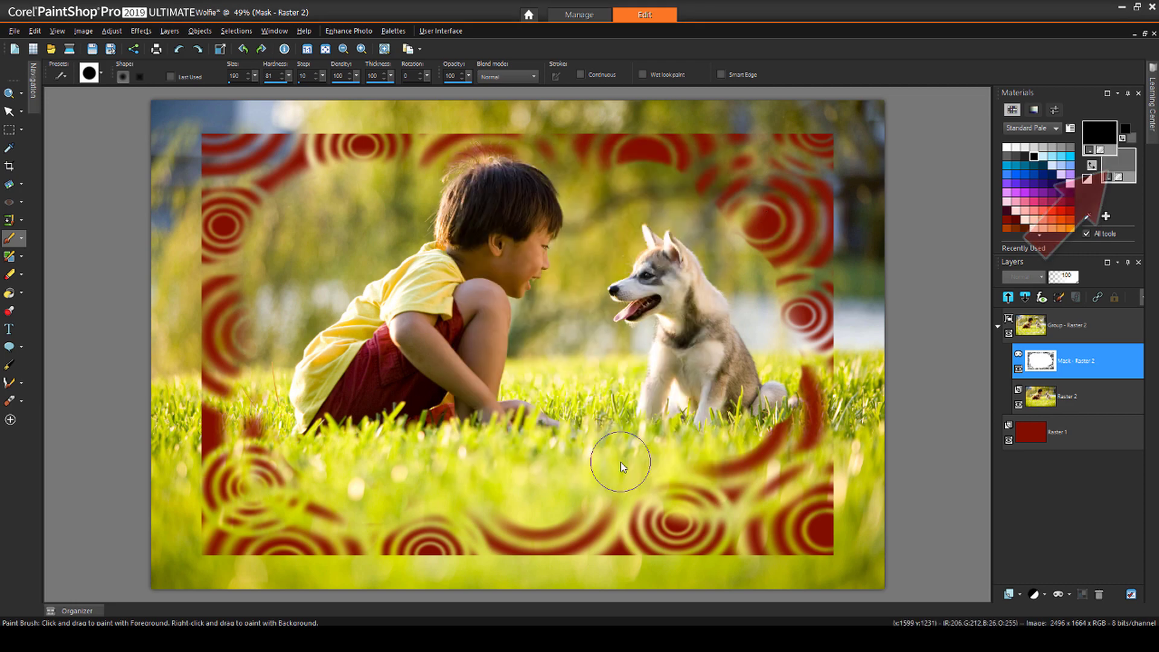
Select and delete strips along the top, right, bottom and left canvas edges, then deselect.
{"action": "left_click", "coordinate": [9, 129]}
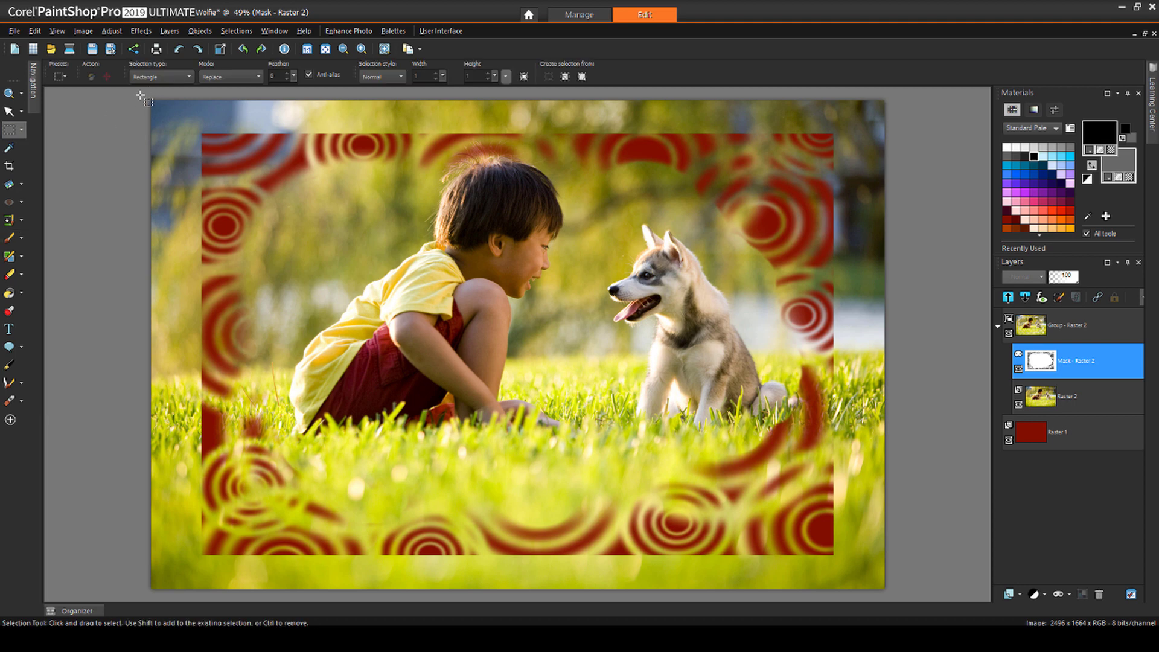
{"action": "left_click_drag", "start_coordinate": [134, 94], "coordinate": [943, 134]}
{"action": "key", "text": "Delete"}
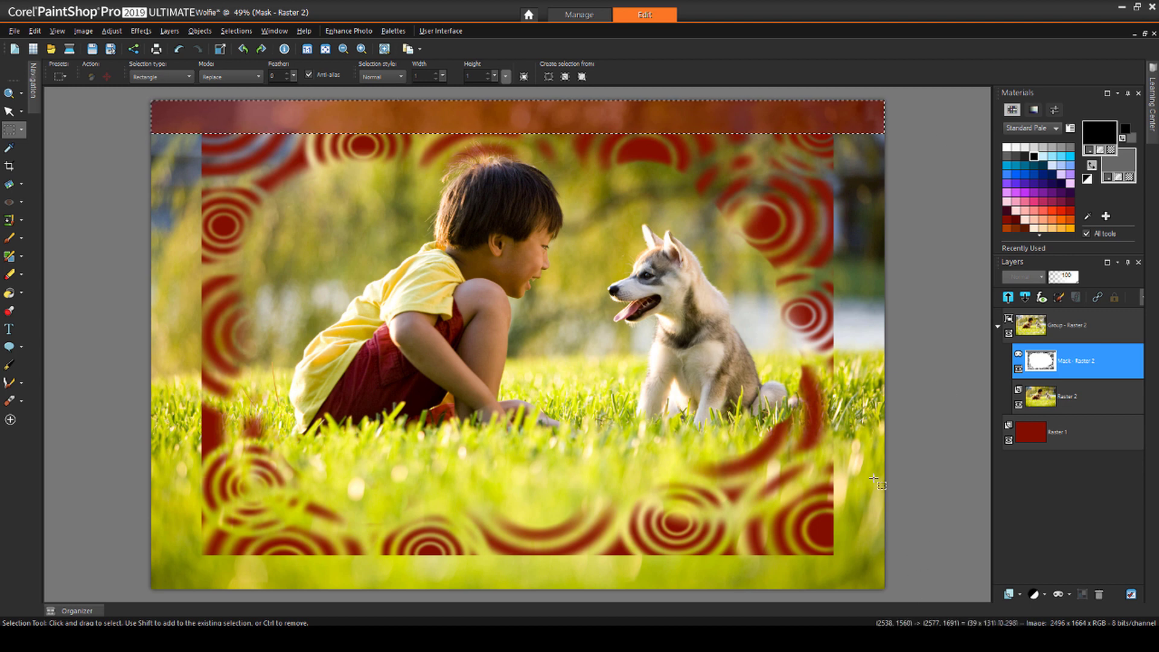
{"action": "left_click_drag", "start_coordinate": [885, 589], "coordinate": [834, 123]}
{"action": "key", "text": "Delete"}
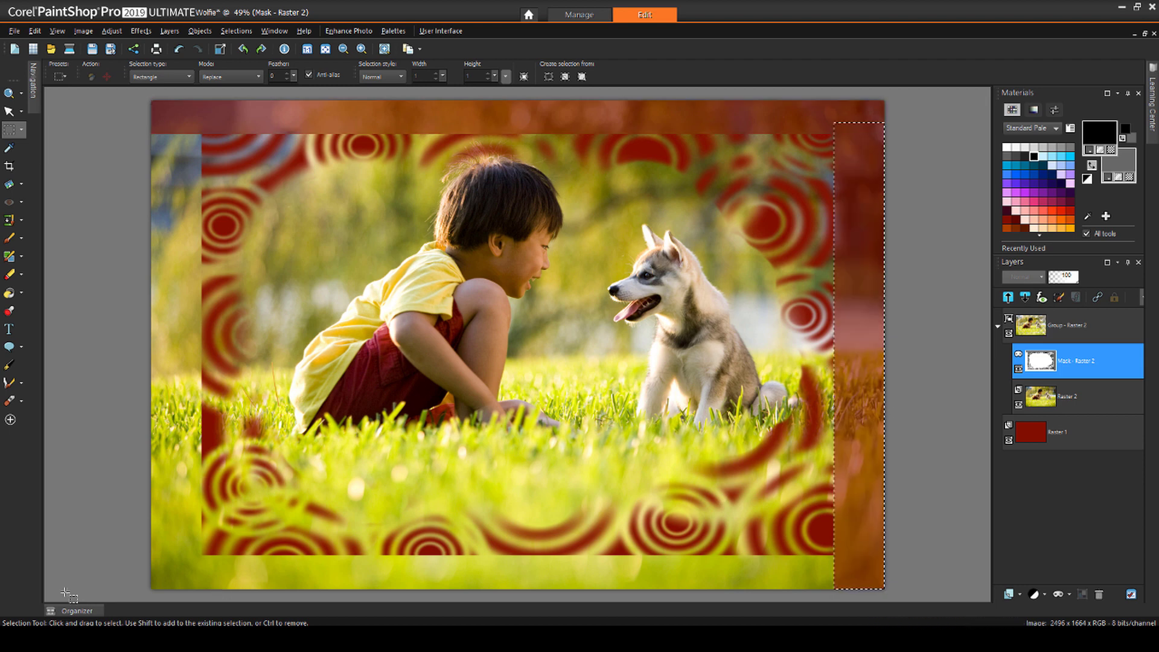
{"action": "left_click_drag", "start_coordinate": [111, 598], "coordinate": [949, 554]}
{"action": "key", "text": "Delete"}
{"action": "left_click_drag", "start_coordinate": [127, 125], "coordinate": [201, 601]}
{"action": "key", "text": "Delete"}
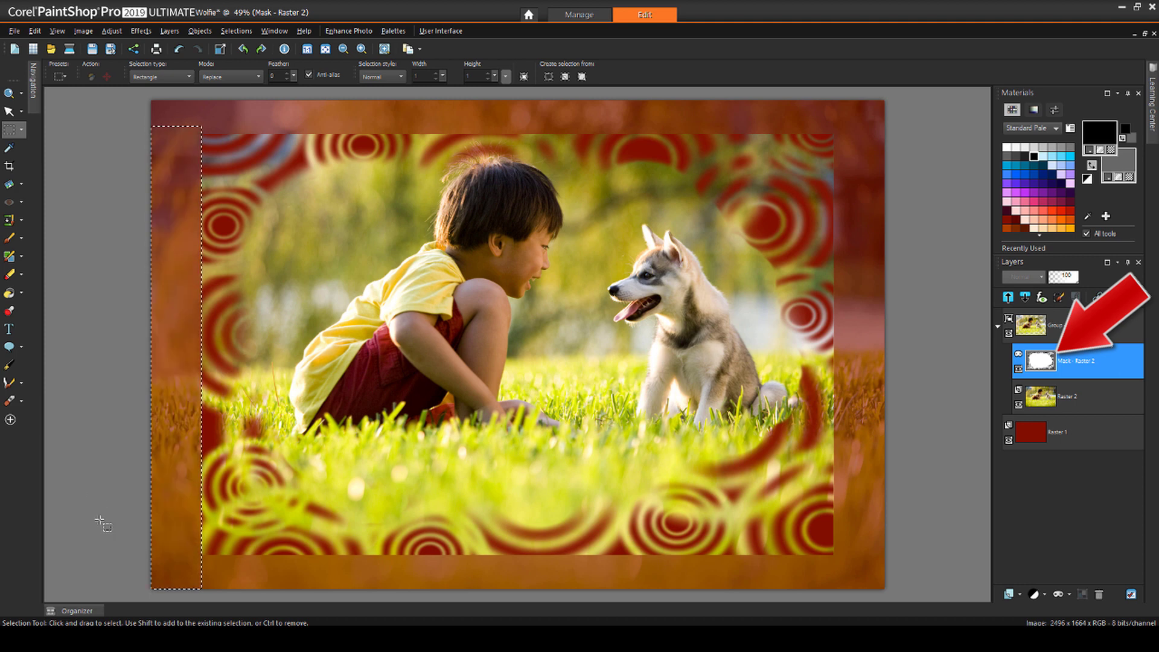
{"action": "key", "text": "ctrl+d"}
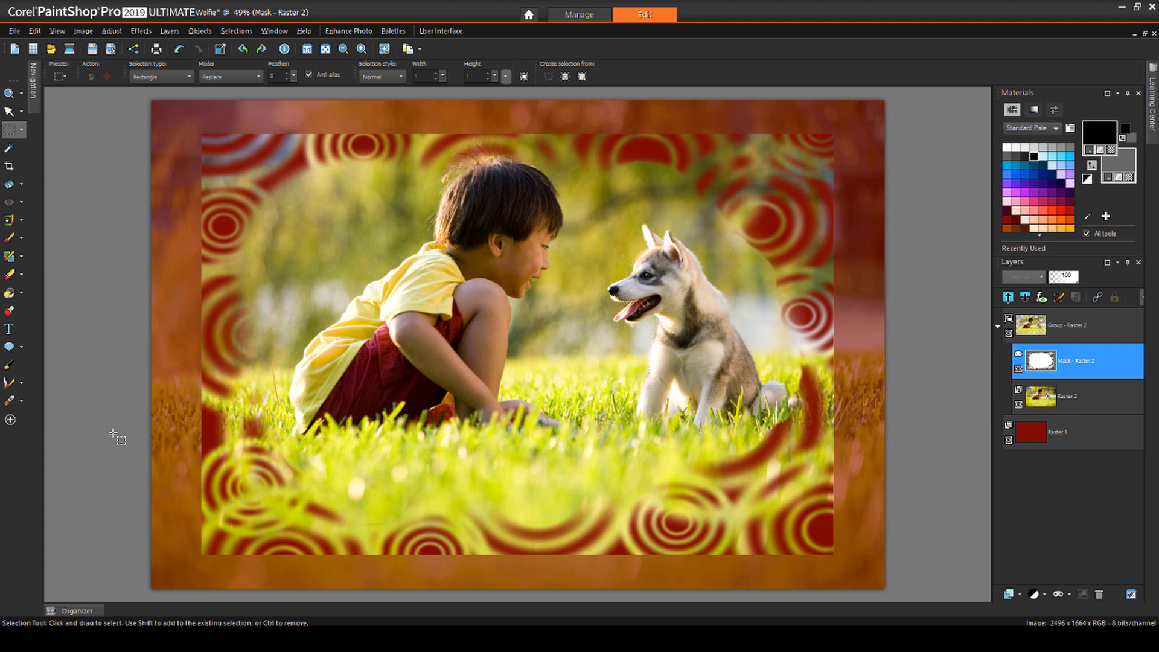
Apply a Gaussian Blur with radius 6 to the puppy photo's mask.
{"action": "left_click", "coordinate": [112, 30]}
{"action": "mouse_move", "coordinate": [180, 236]}
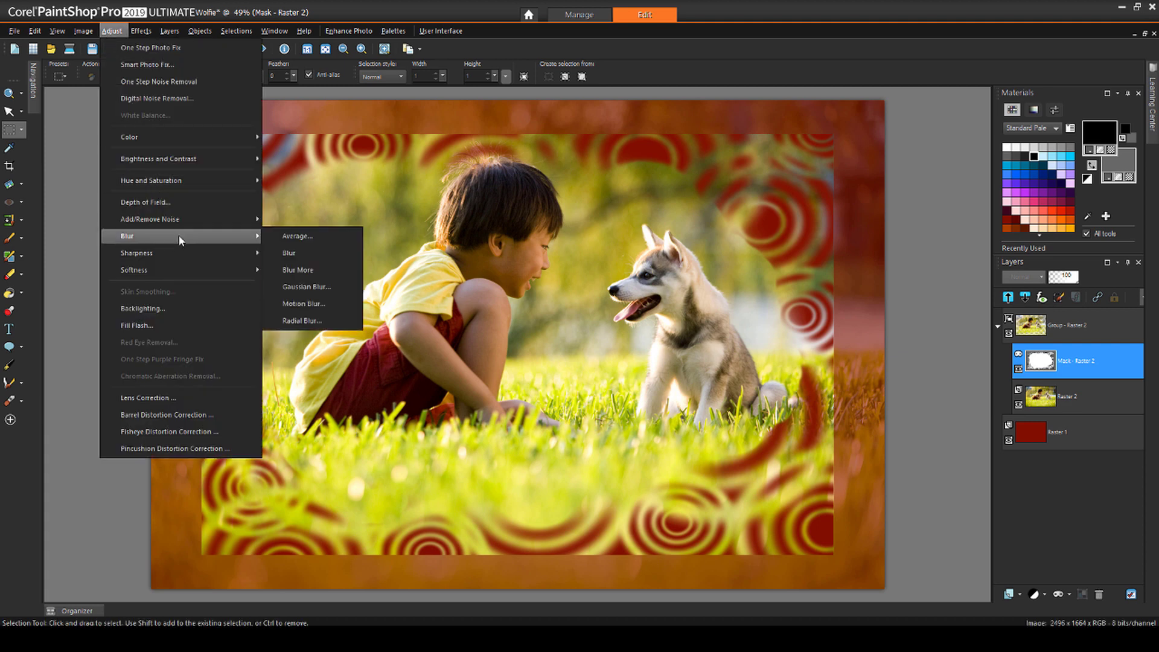
{"action": "left_click", "coordinate": [302, 287]}
{"action": "left_click", "coordinate": [790, 394]}
{"action": "left_click", "coordinate": [790, 394]}
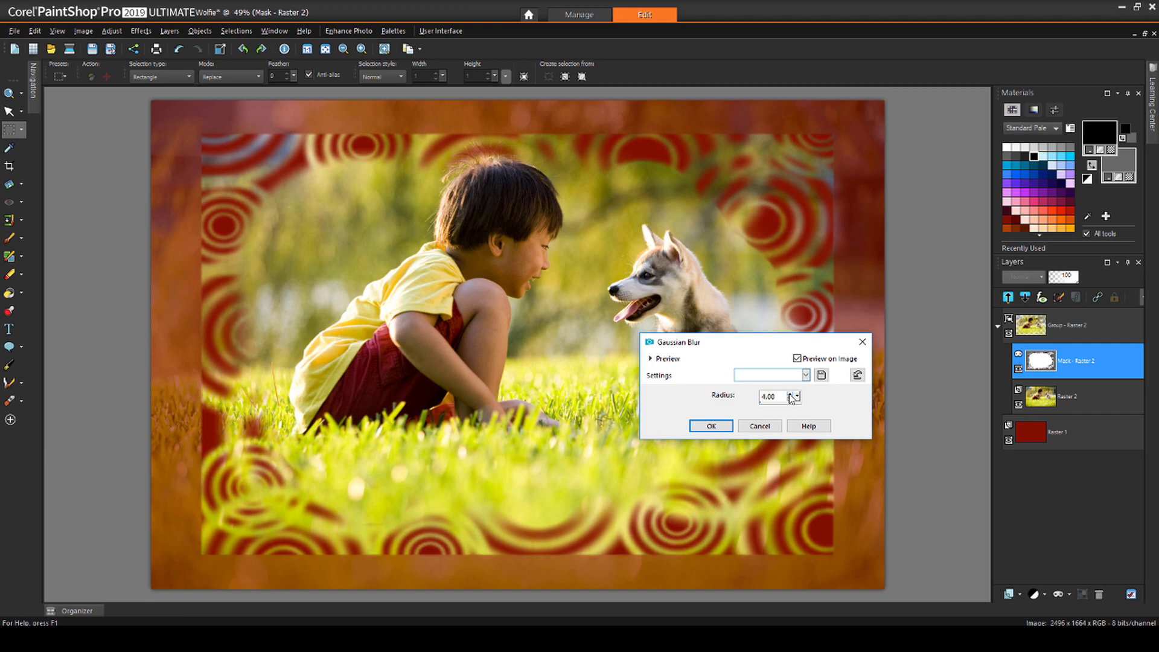
{"action": "left_click", "coordinate": [789, 394]}
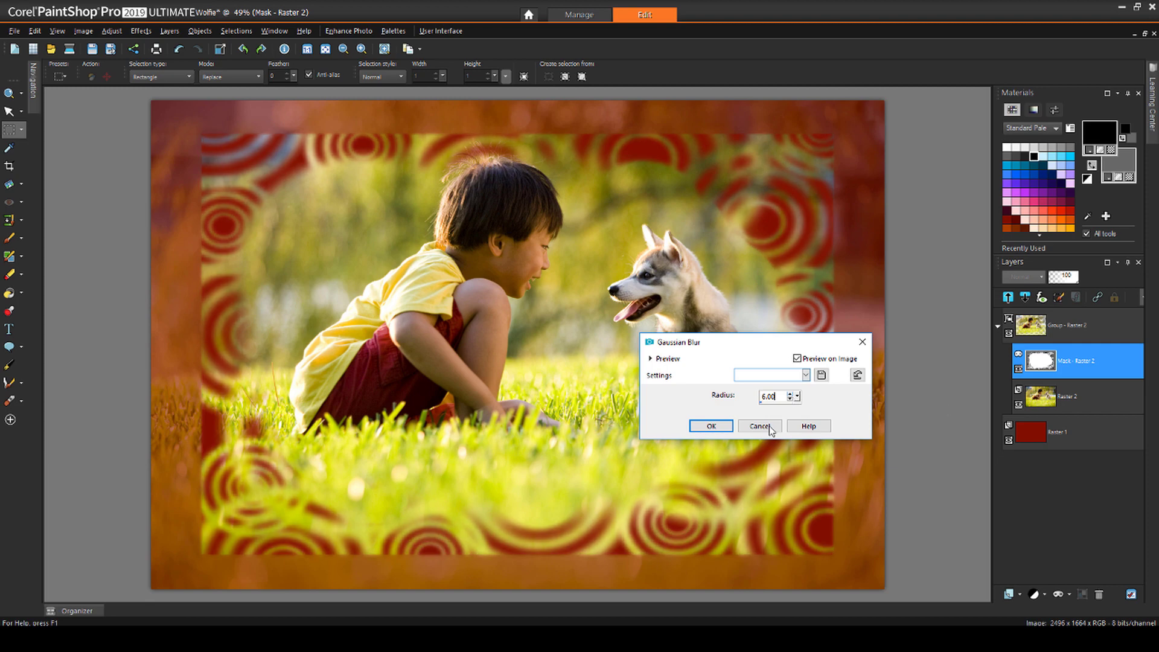
{"action": "left_click", "coordinate": [703, 424]}
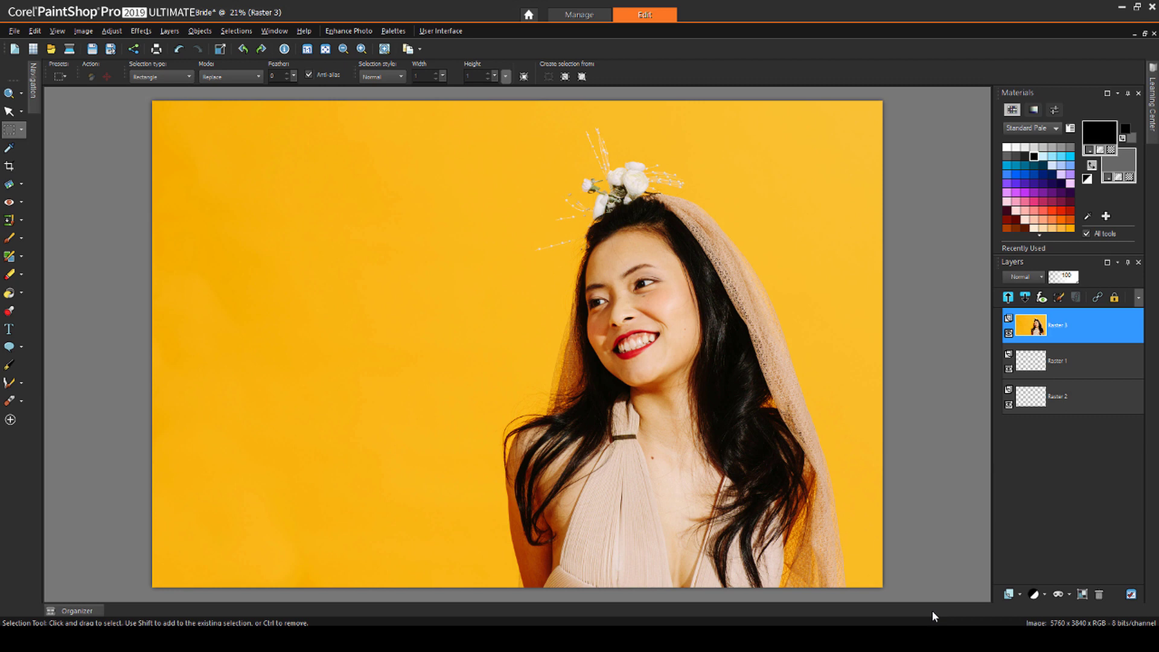
Turn off visibility of the Raster 3 bride photo layer.
{"action": "left_click", "coordinate": [1008, 333]}
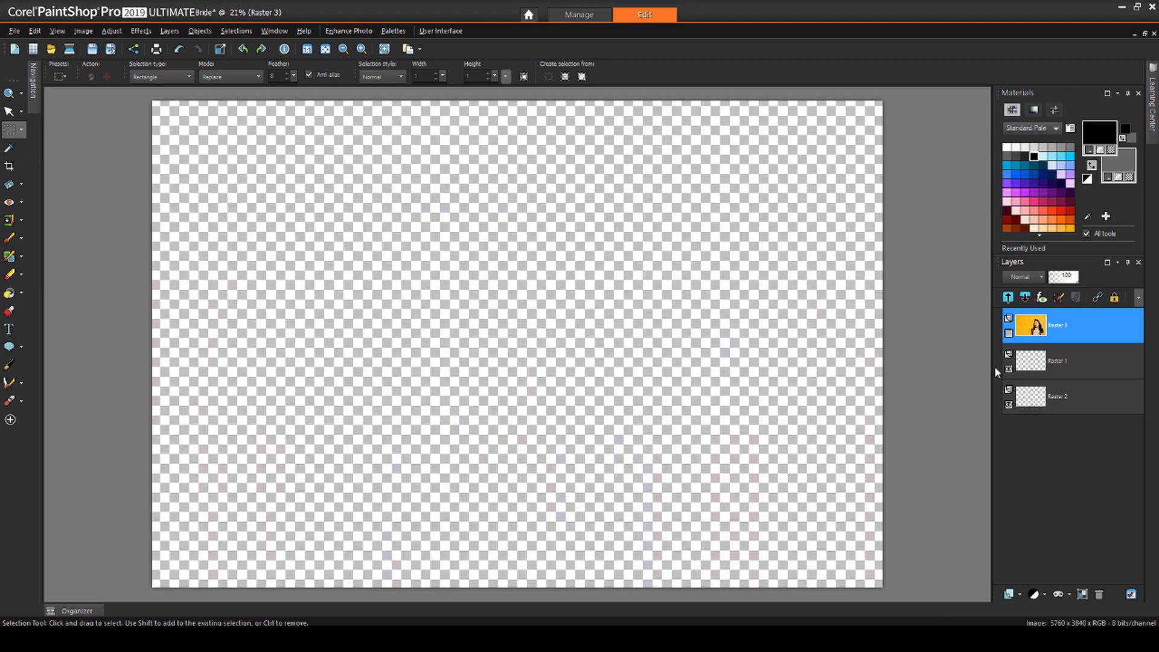
Hide Raster 1 and flood-fill Raster 2 with light blue.
{"action": "left_click", "coordinate": [1008, 369]}
{"action": "left_click", "coordinate": [1084, 396]}
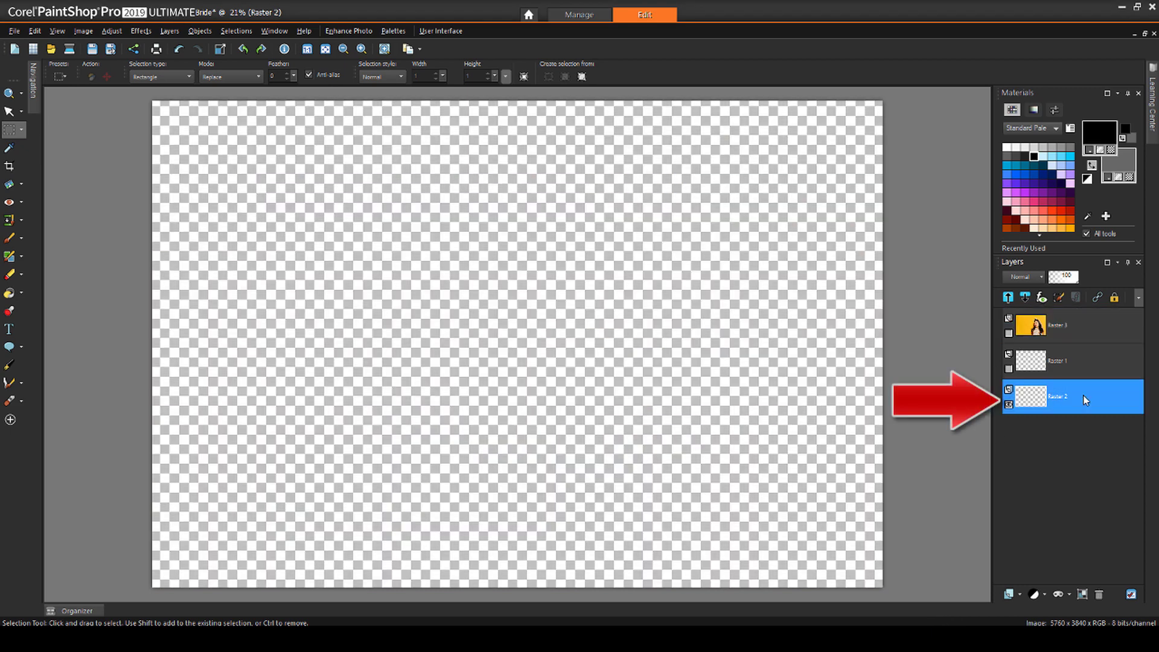
{"action": "left_click", "coordinate": [1061, 156]}
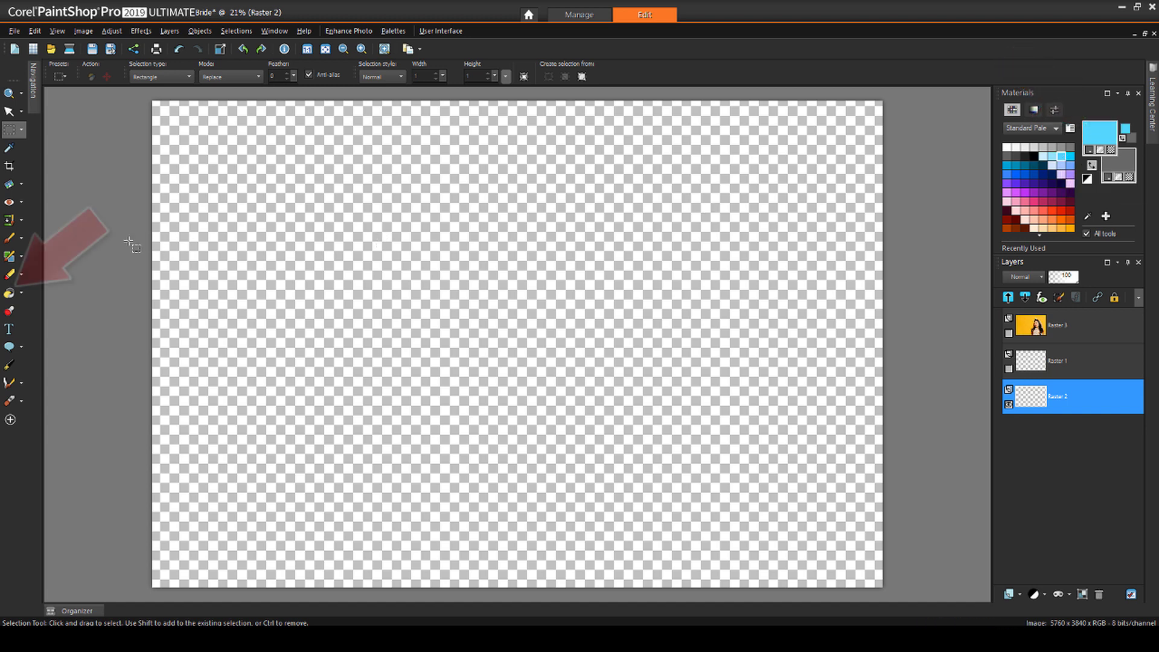
{"action": "left_click", "coordinate": [12, 295]}
{"action": "left_click", "coordinate": [433, 355]}
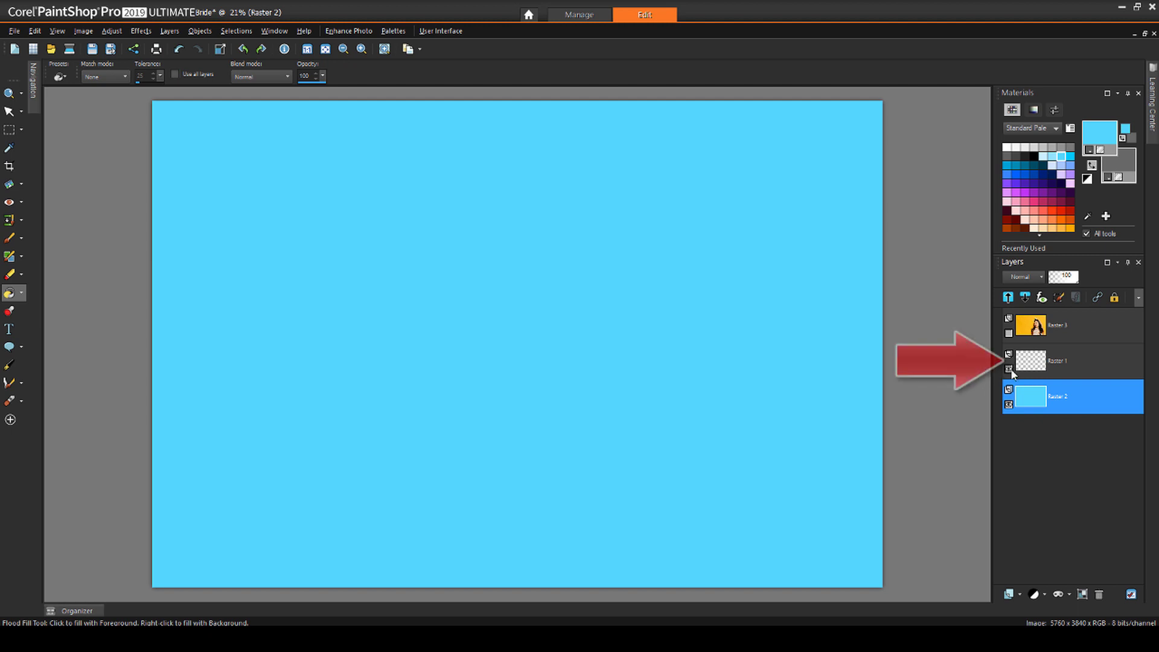
Flood-fill Raster 1 with darker blue using Paper standard texture at scale 122.
{"action": "left_click", "coordinate": [1062, 365]}
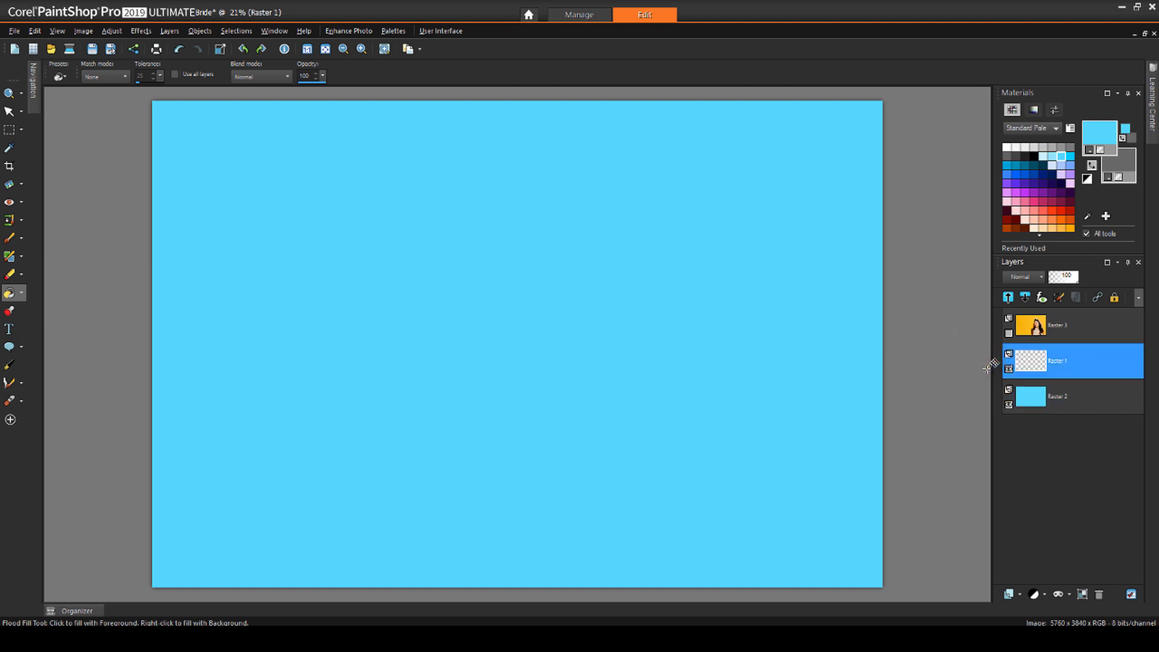
{"action": "left_click", "coordinate": [1099, 131]}
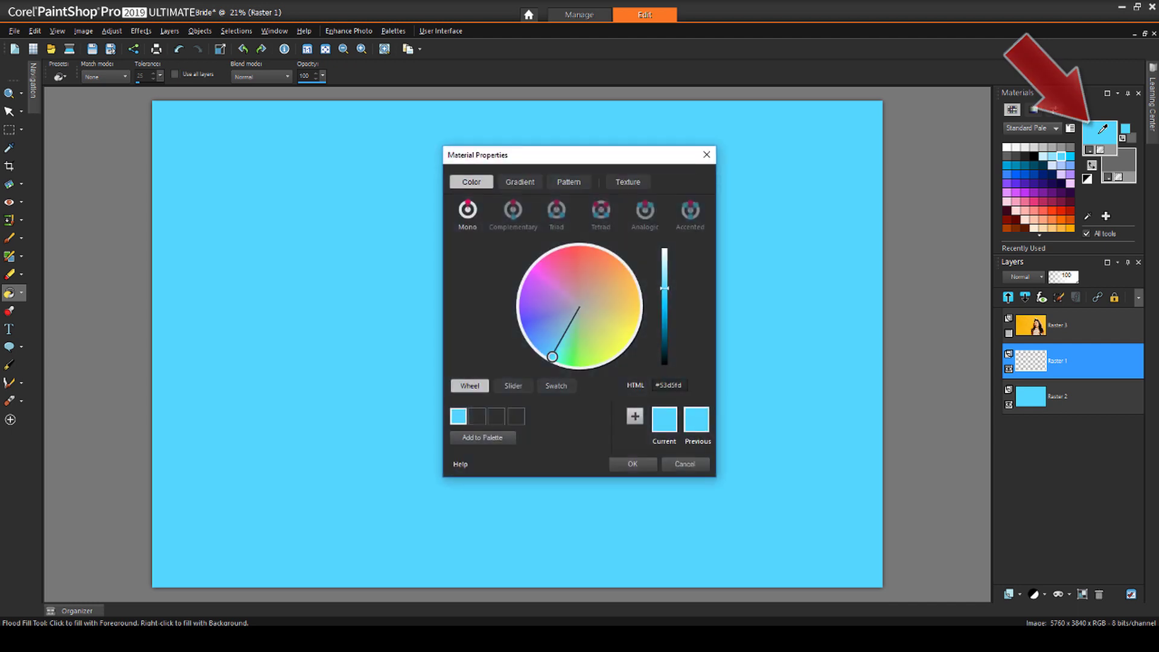
{"action": "left_click", "coordinate": [669, 318]}
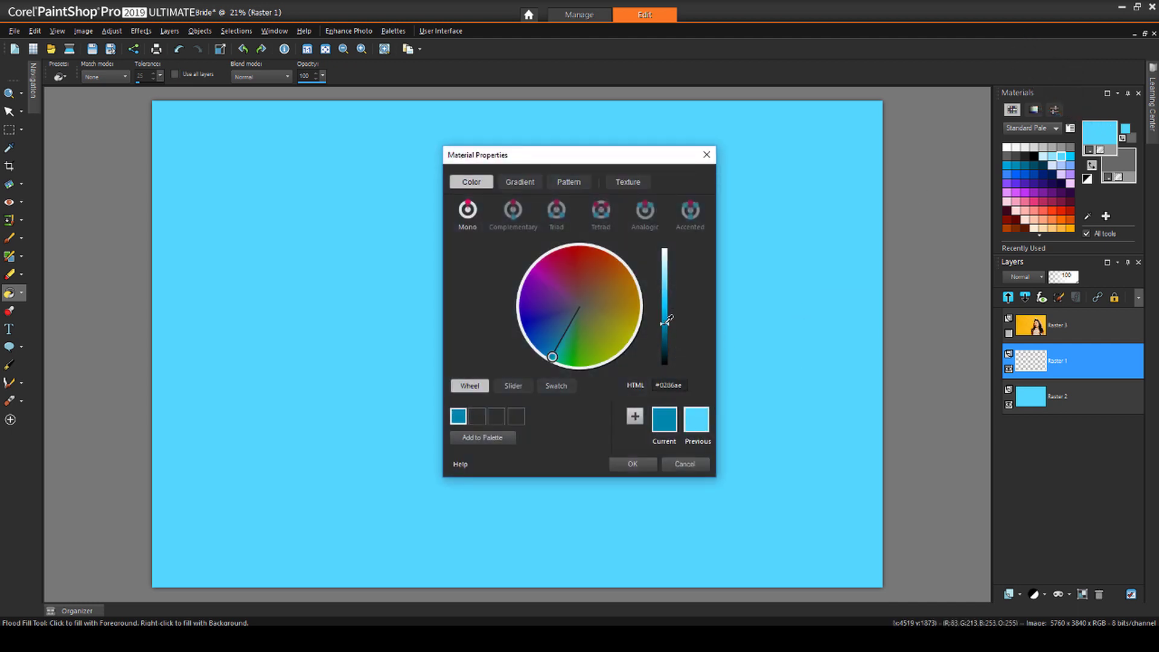
{"action": "left_click", "coordinate": [626, 182]}
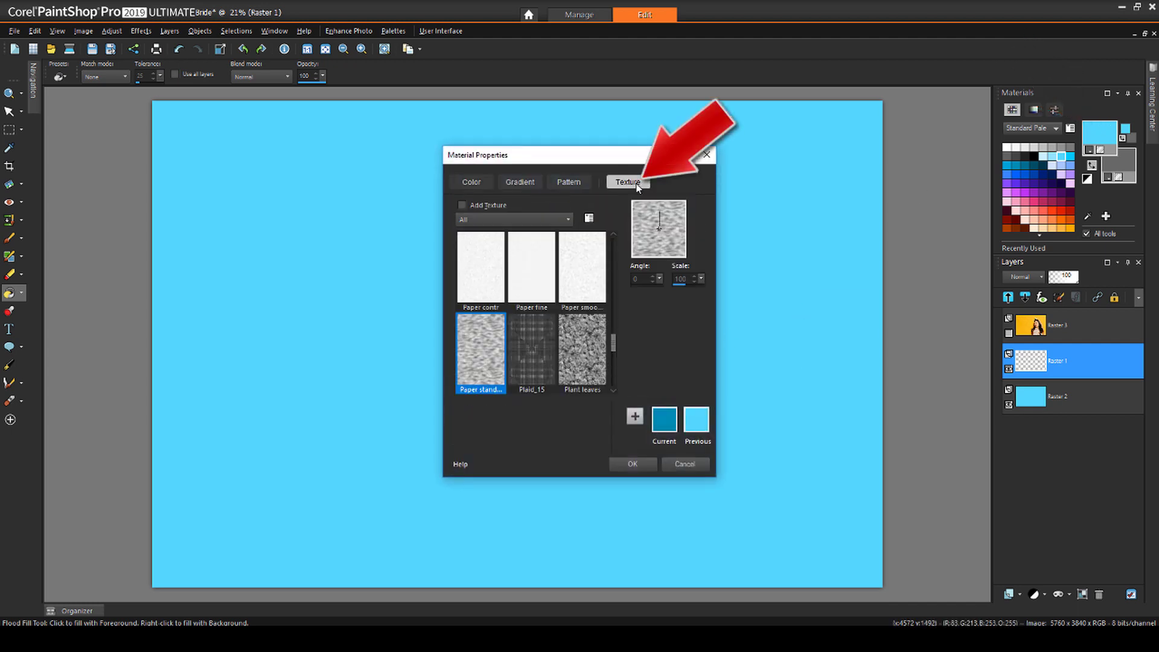
{"action": "left_click", "coordinate": [463, 206]}
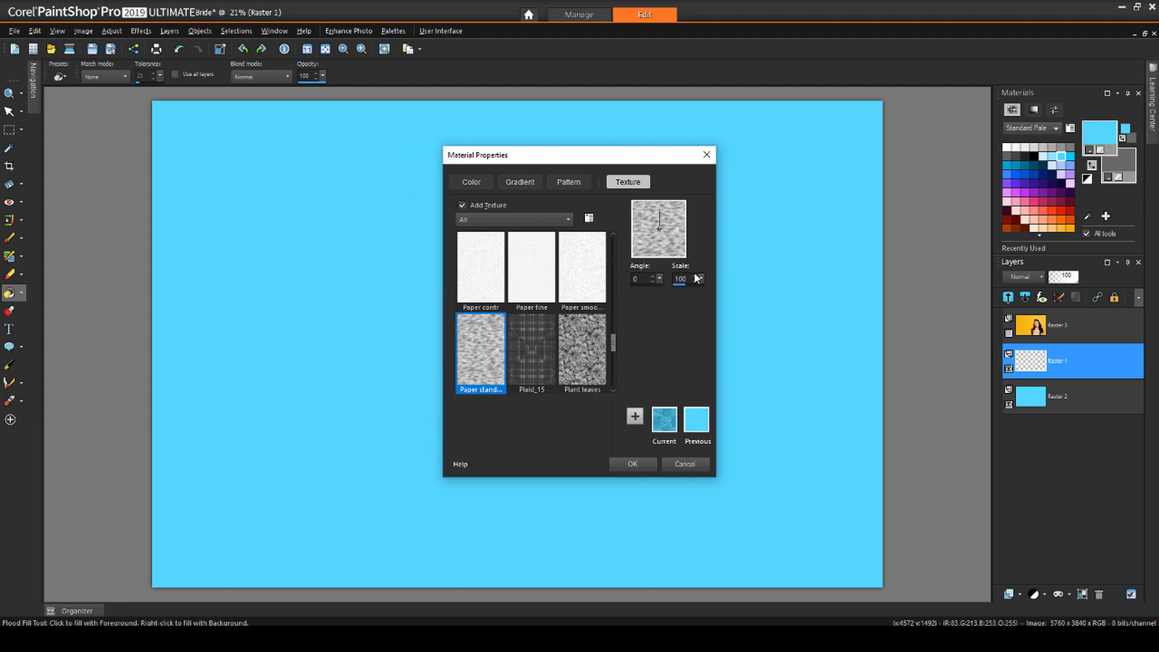
{"action": "left_click_drag", "start_coordinate": [694, 276], "coordinate": [694, 275]}
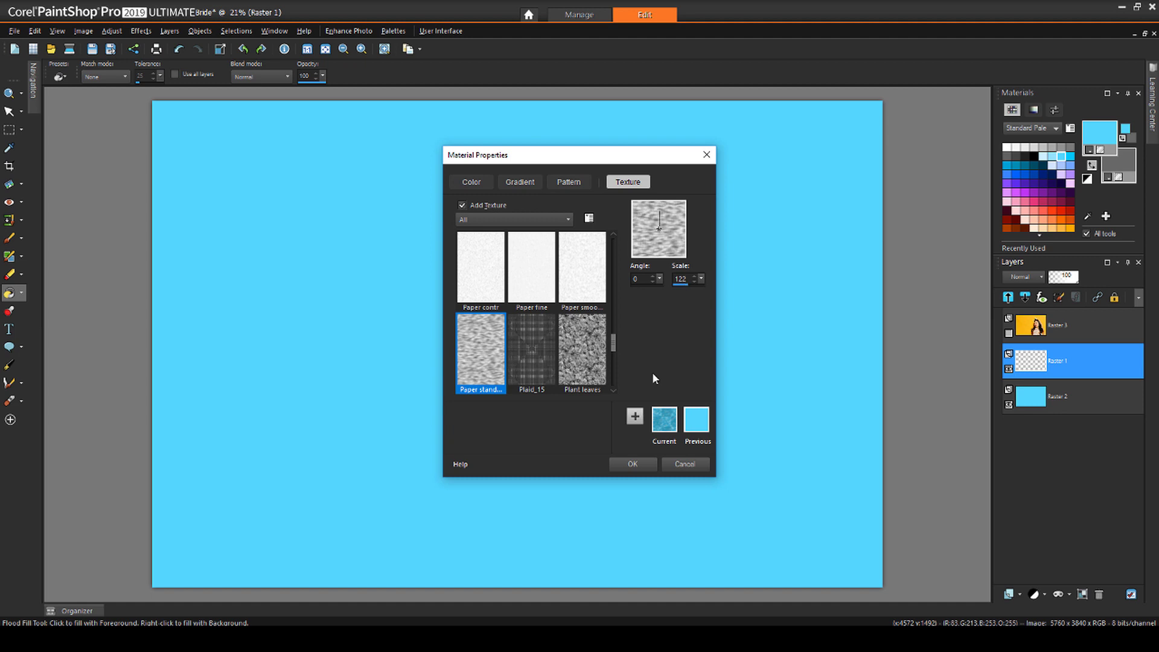
{"action": "left_click", "coordinate": [632, 464]}
{"action": "left_click", "coordinate": [704, 308]}
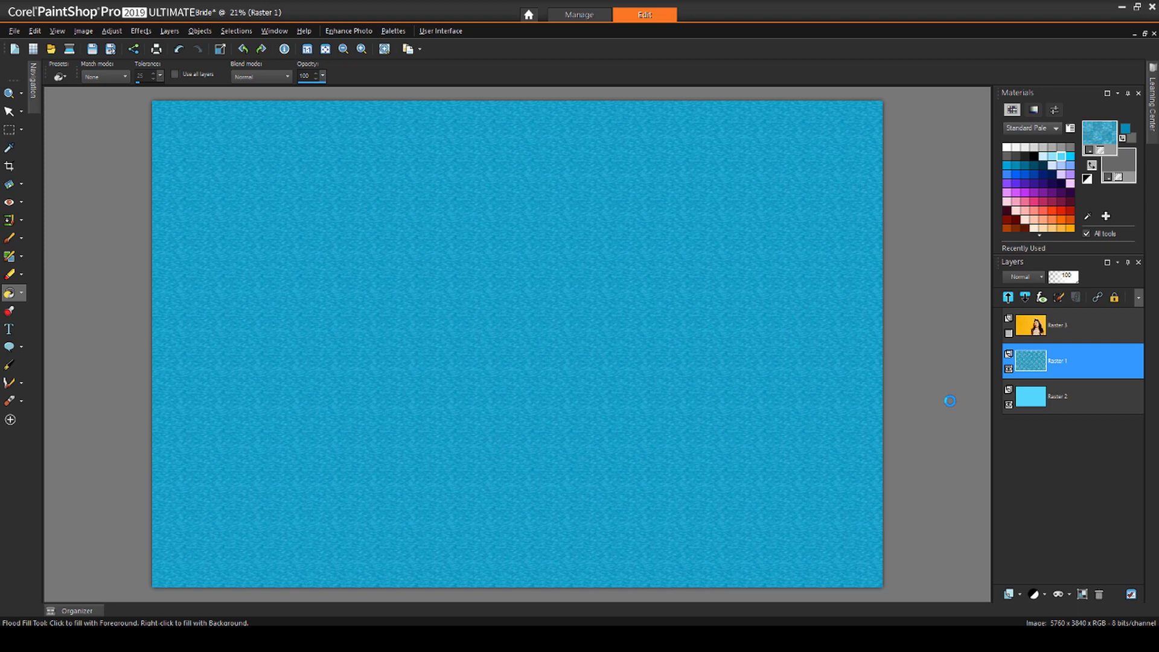
Show and select Raster 3, then load the Edge squares mask from disk with Hide all mask.
{"action": "left_click", "coordinate": [1008, 332]}
{"action": "left_click", "coordinate": [1079, 328]}
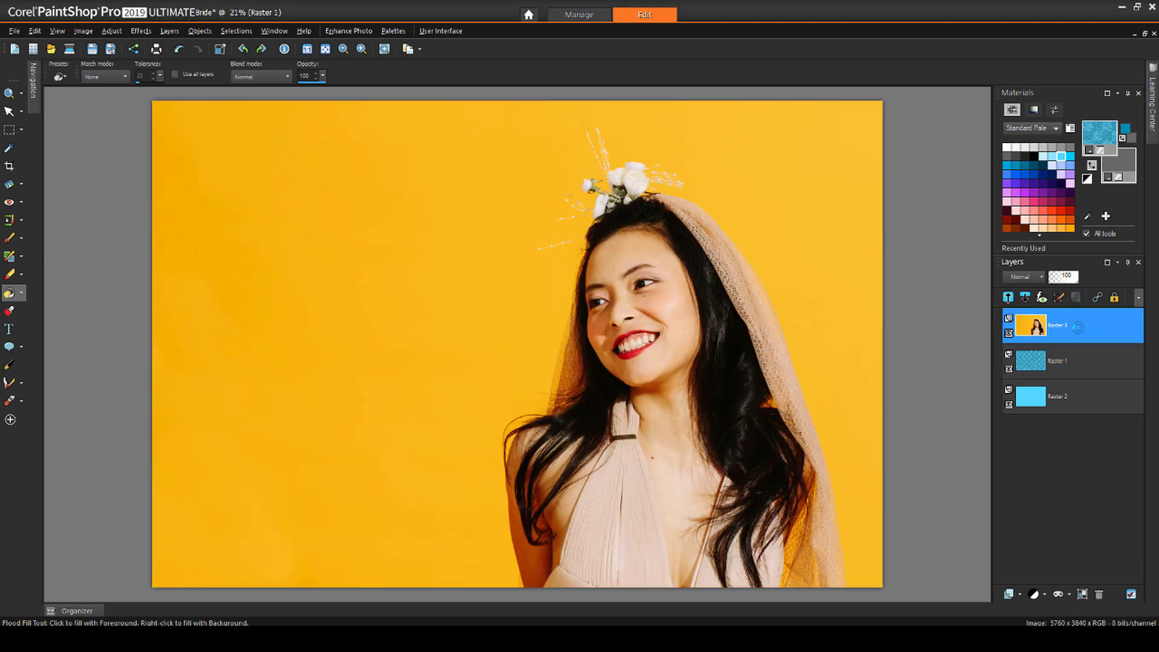
{"action": "left_click", "coordinate": [171, 31]}
{"action": "mouse_move", "coordinate": [292, 320]}
{"action": "left_click", "coordinate": [340, 323]}
{"action": "left_click", "coordinate": [494, 269]}
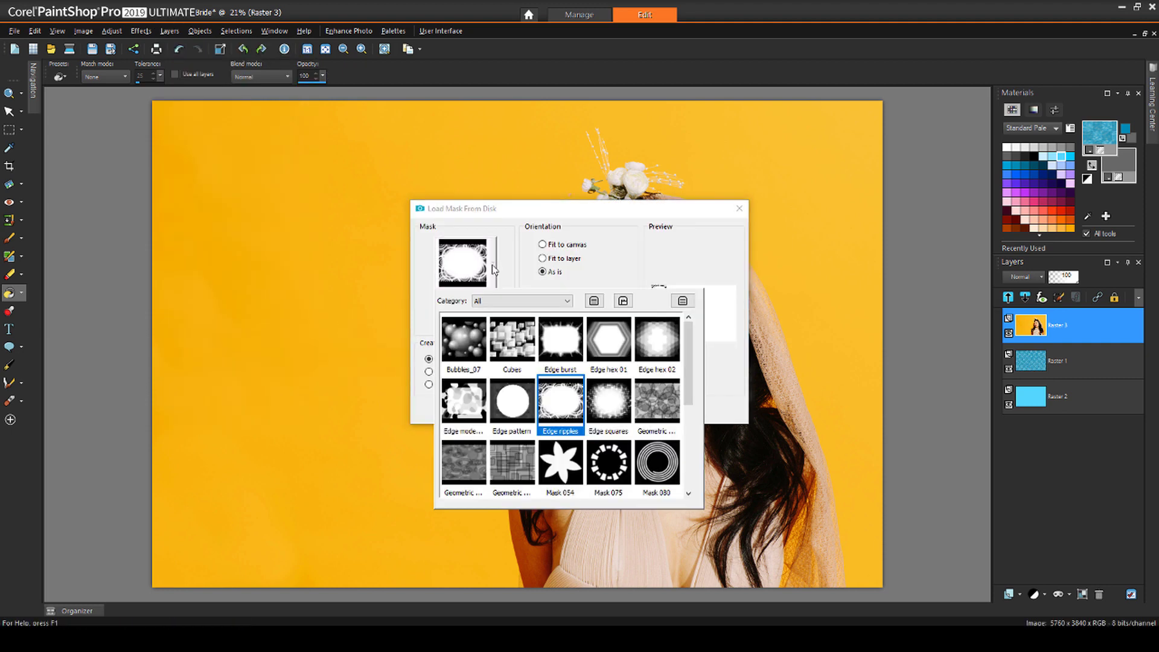
{"action": "left_click", "coordinate": [608, 411]}
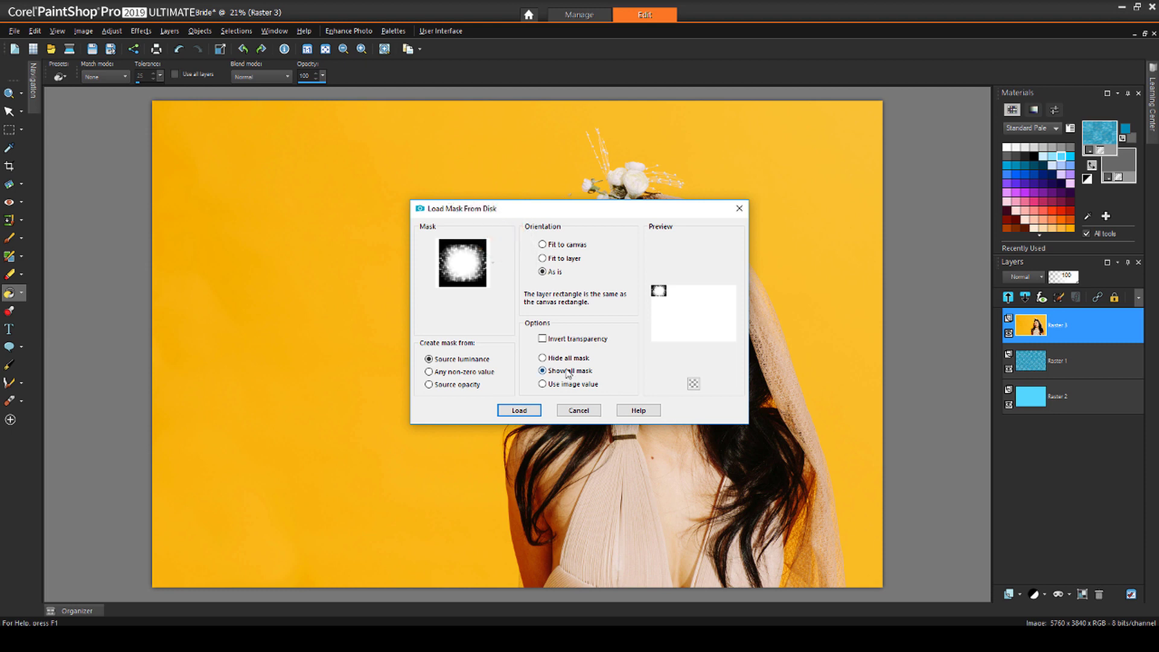
{"action": "left_click", "coordinate": [542, 358]}
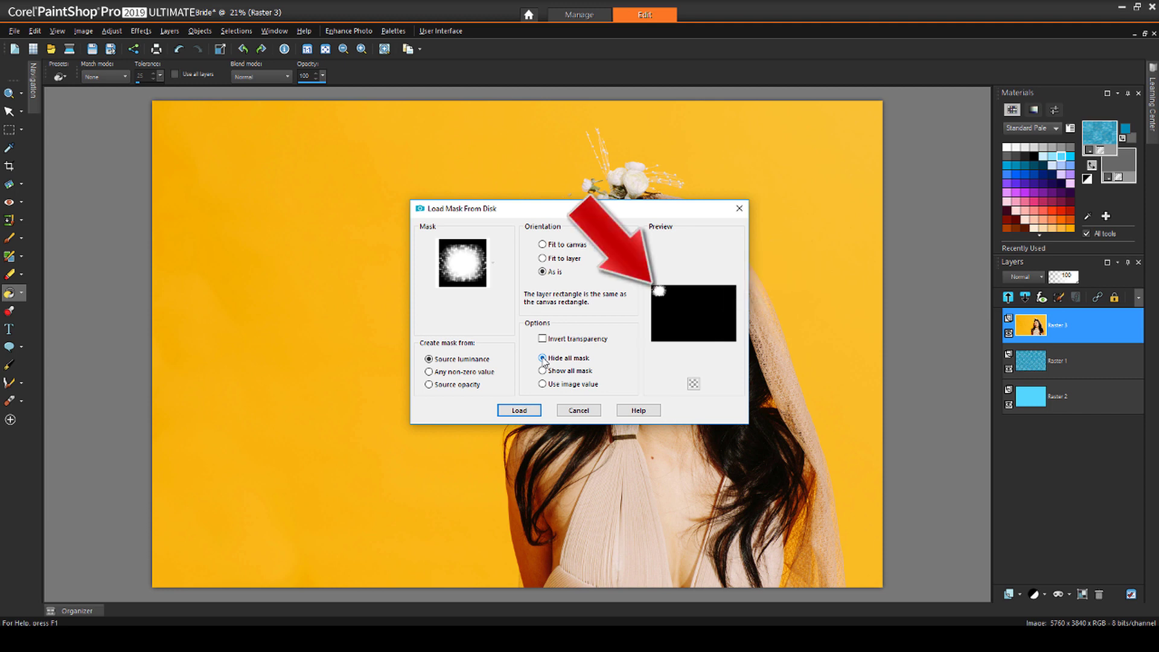
{"action": "left_click", "coordinate": [525, 410]}
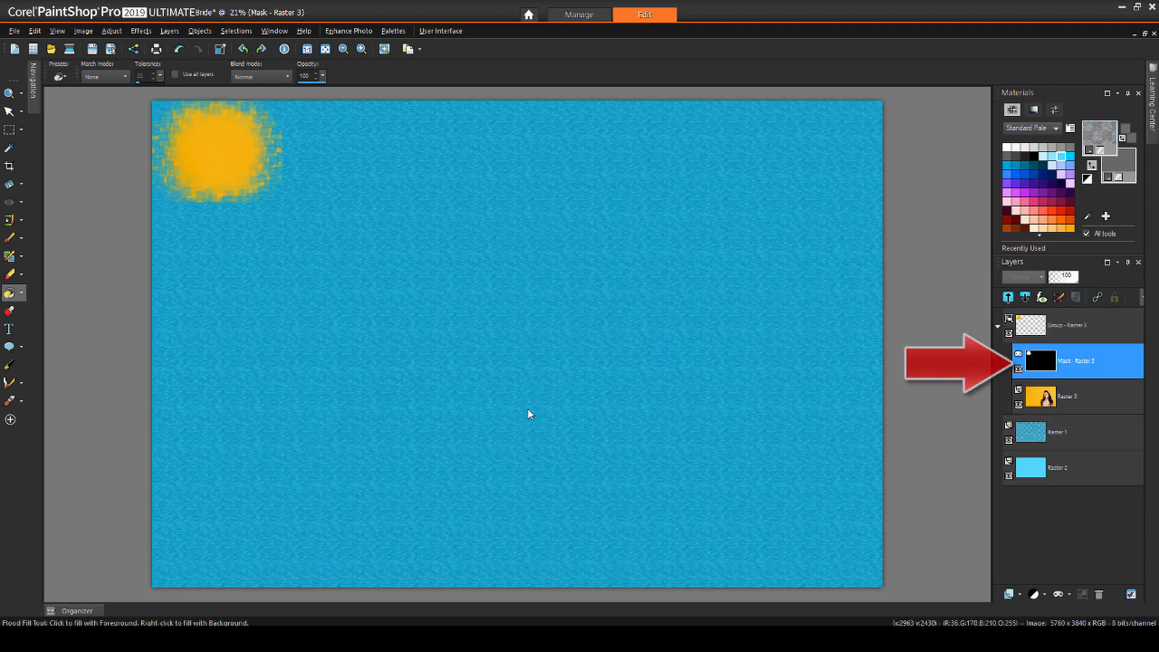
Reposition and enlarge the Edge squares mask over the right side, then scale the bride photo to about 72%.
{"action": "left_click", "coordinate": [9, 111]}
{"action": "left_click_drag", "start_coordinate": [220, 160], "coordinate": [815, 530]}
{"action": "left_click_drag", "start_coordinate": [753, 484], "coordinate": [461, 238]}
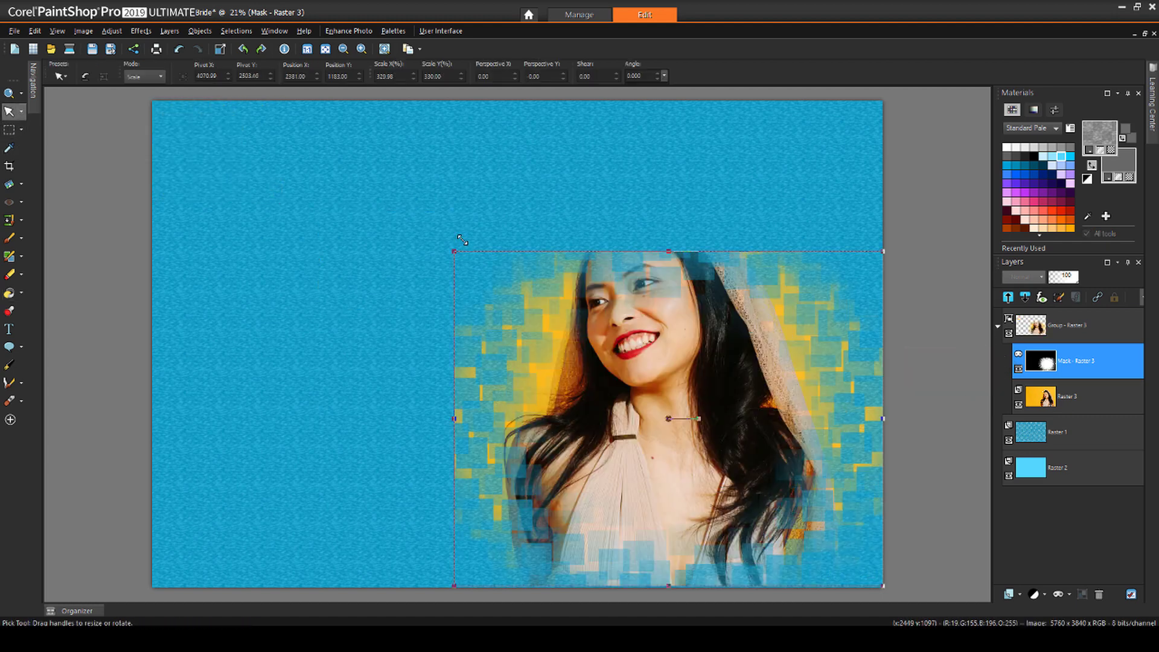
{"action": "left_click_drag", "start_coordinate": [454, 419], "coordinate": [469, 417]}
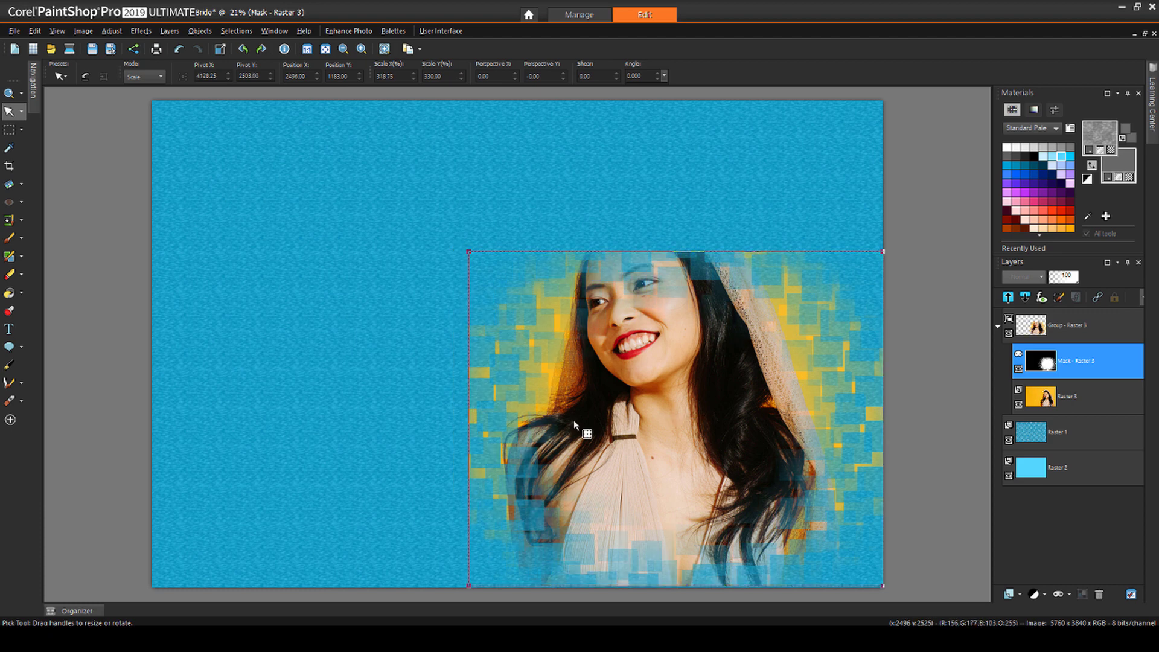
{"action": "left_click", "coordinate": [1067, 397]}
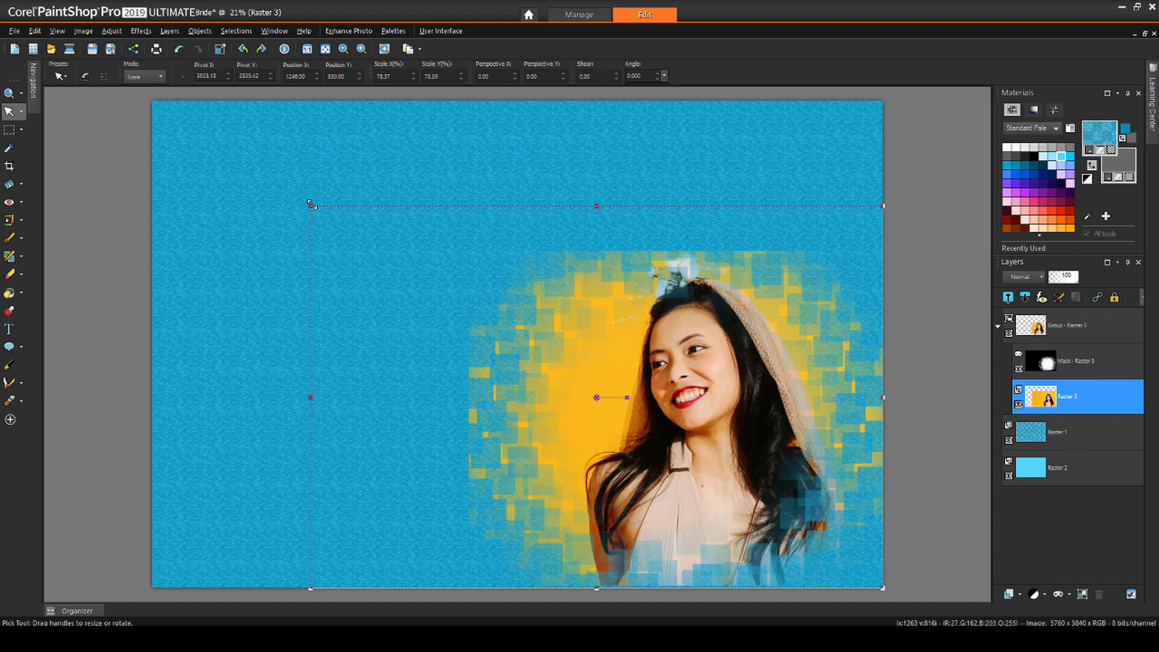
{"action": "left_click_drag", "start_coordinate": [308, 205], "coordinate": [317, 249]}
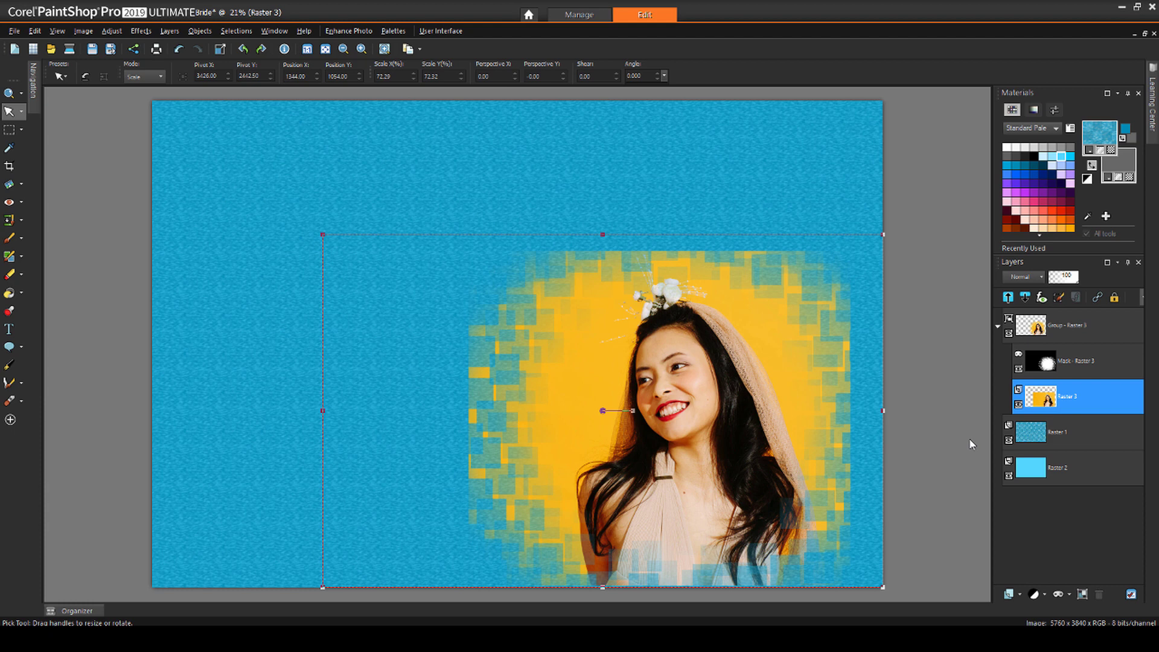
Duplicate the masked bride group and drag the groom photo from the Organizer into the copy.
{"action": "right_click", "coordinate": [1070, 330]}
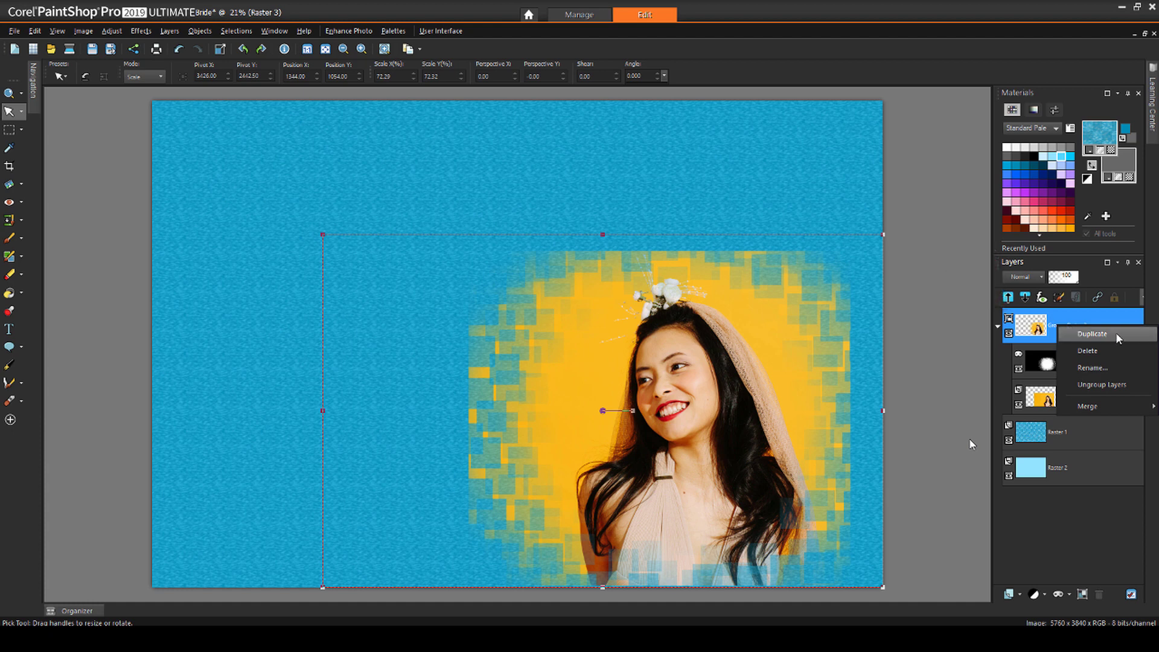
{"action": "left_click", "coordinate": [1093, 334]}
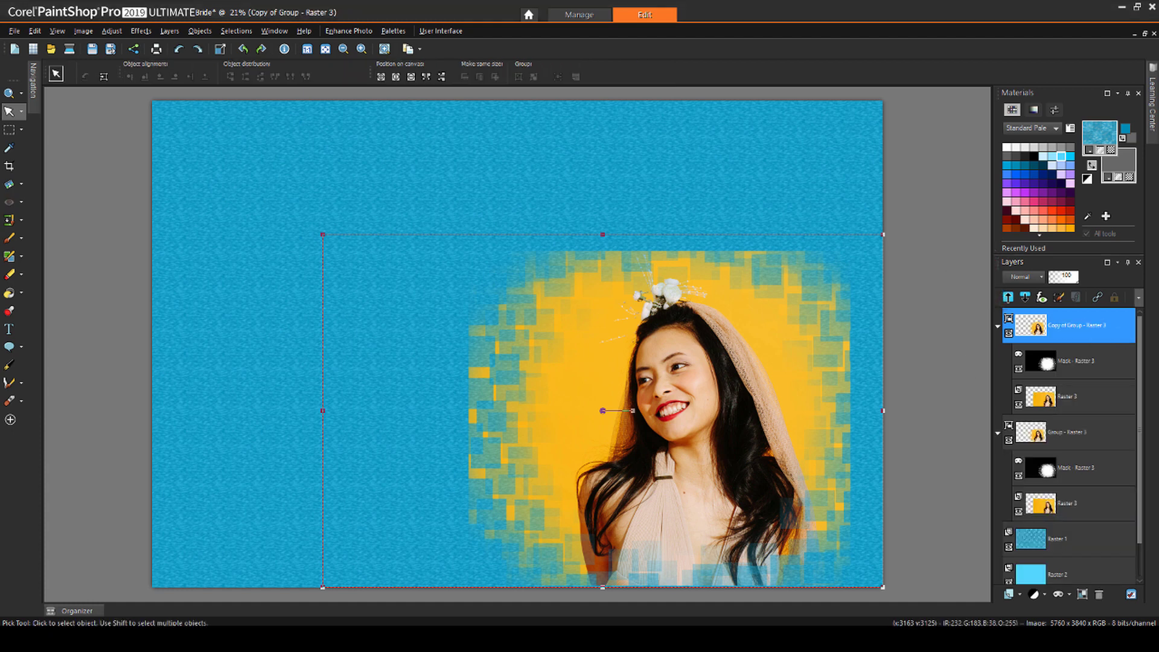
{"action": "left_click", "coordinate": [77, 612]}
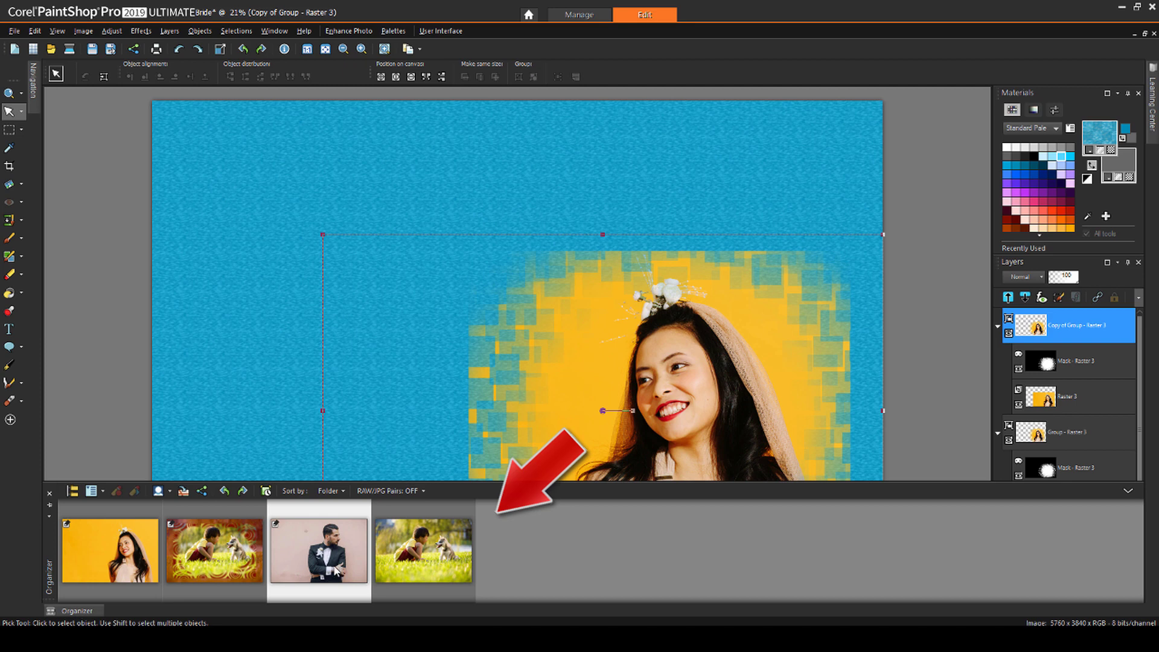
{"action": "left_click_drag", "start_coordinate": [1062, 393], "coordinate": [1059, 380]}
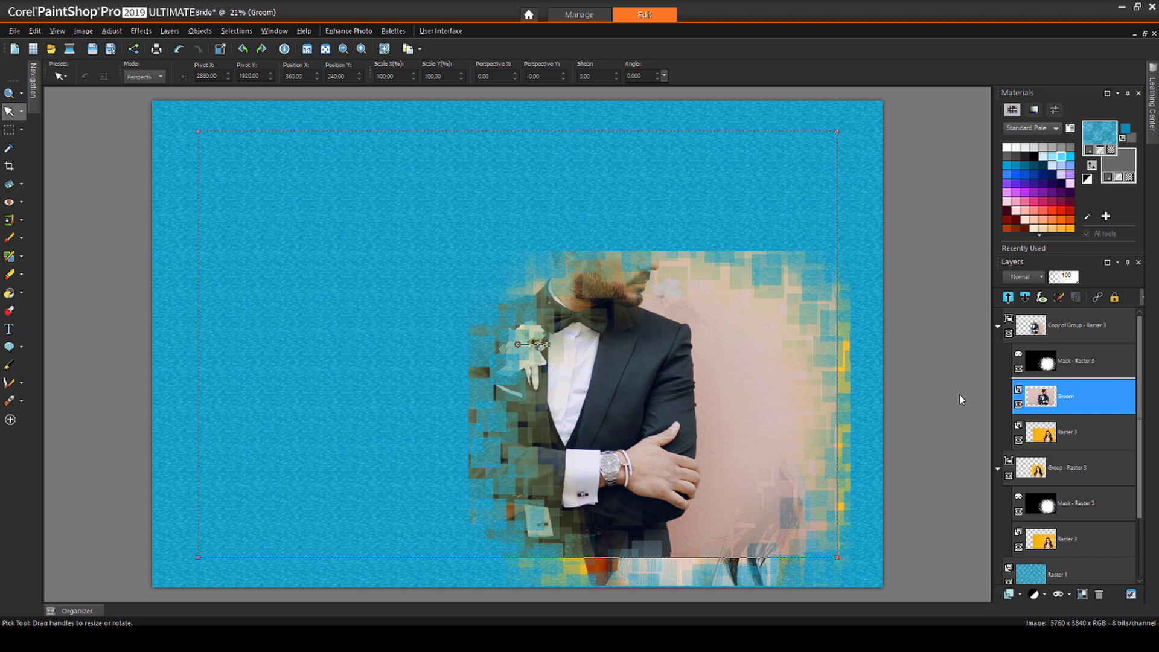
Delete the copied group's Raster 3 bride photo layer.
{"action": "left_click", "coordinate": [1070, 430]}
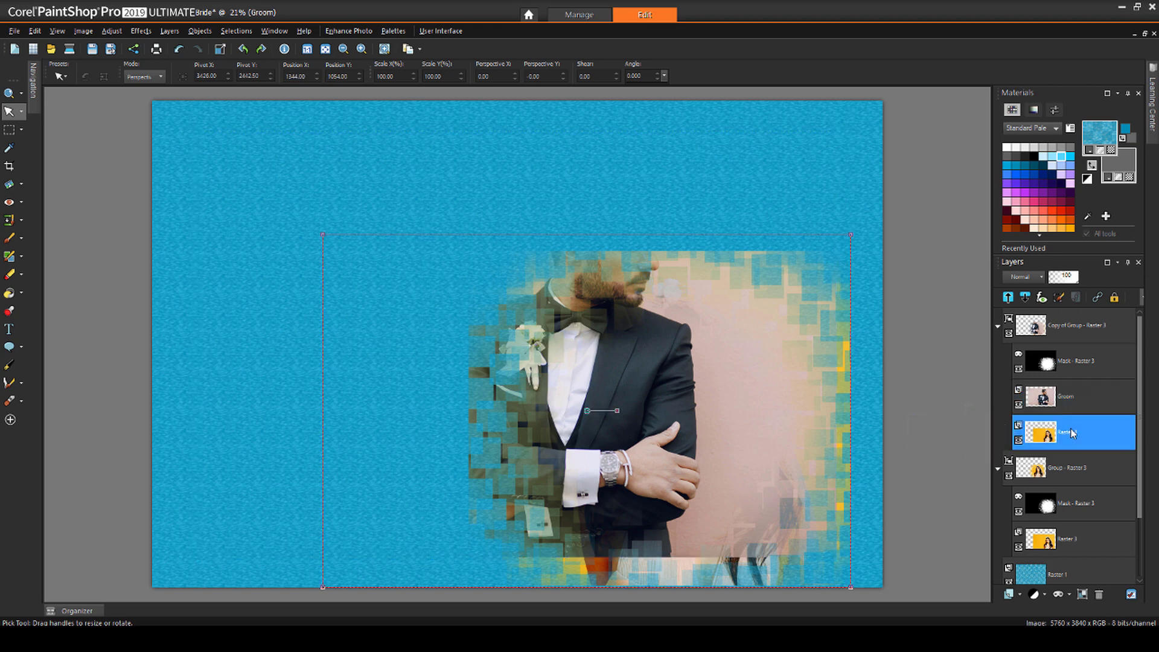
{"action": "right_click", "coordinate": [1072, 432]}
{"action": "left_click", "coordinate": [1026, 473]}
{"action": "key", "text": "Return"}
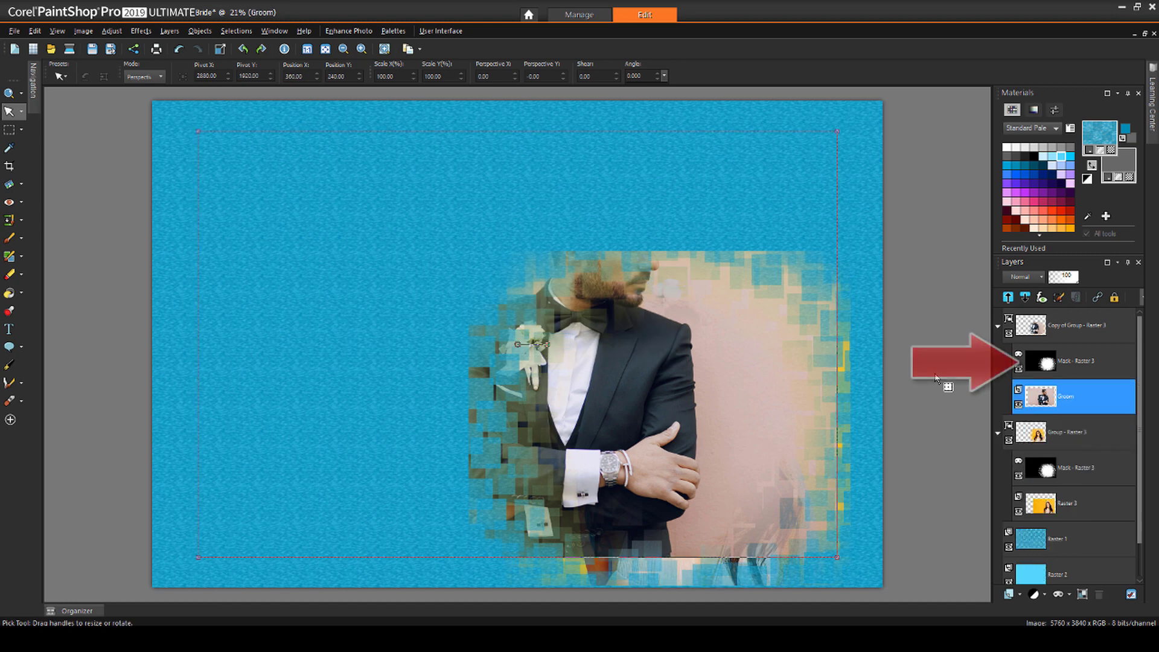
Drag the copied Edge squares mask to the upper left, then scale Groom to about 72% inside it.
{"action": "left_click", "coordinate": [1057, 356]}
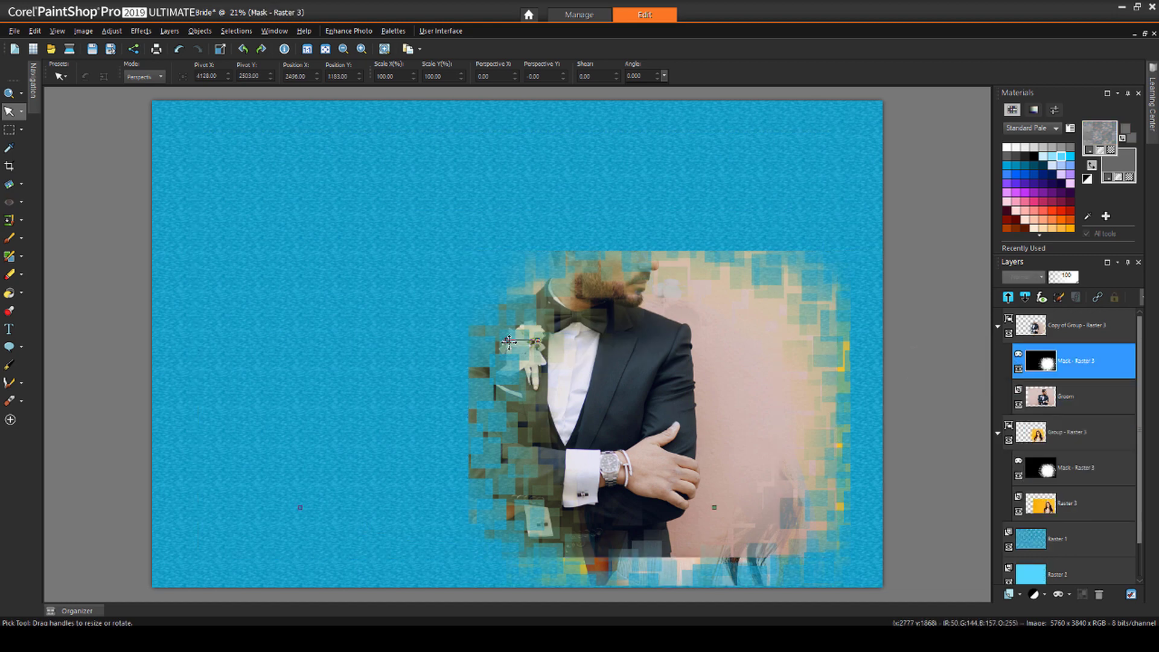
{"action": "left_click_drag", "start_coordinate": [501, 335], "coordinate": [359, 269]}
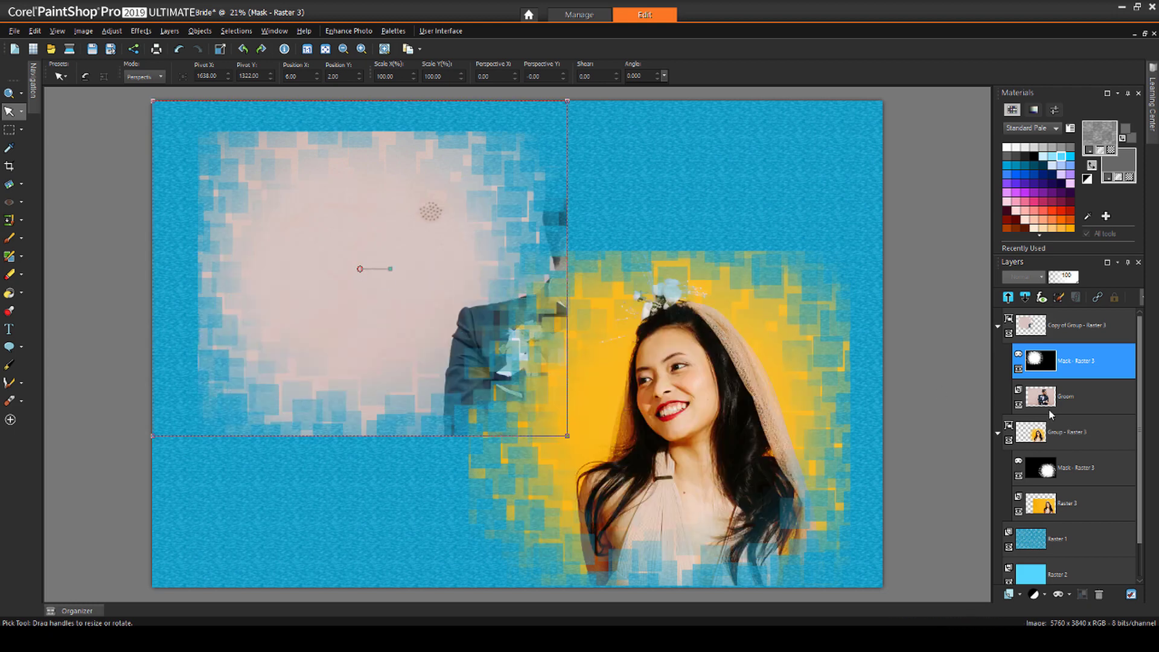
{"action": "left_click", "coordinate": [1065, 396]}
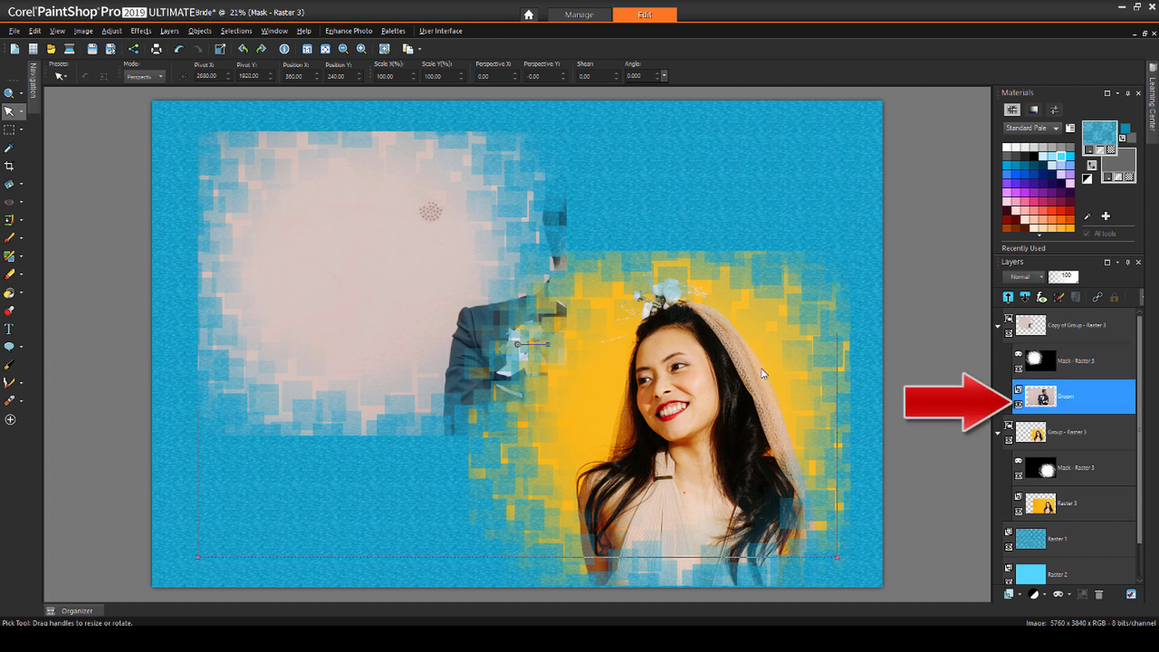
{"action": "left_click_drag", "start_coordinate": [791, 527], "coordinate": [611, 408]}
{"action": "left_click_drag", "start_coordinate": [341, 272], "coordinate": [295, 293]}
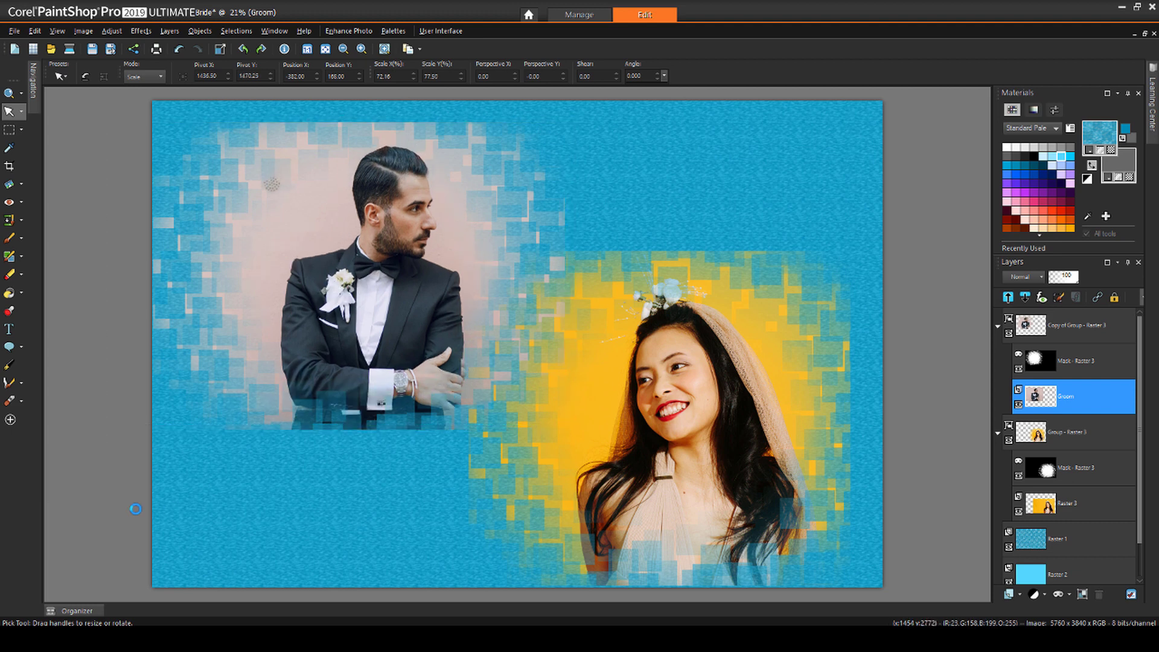
Choose the rectangular Selection tool from the Tools toolbar.
{"action": "left_click", "coordinate": [9, 129]}
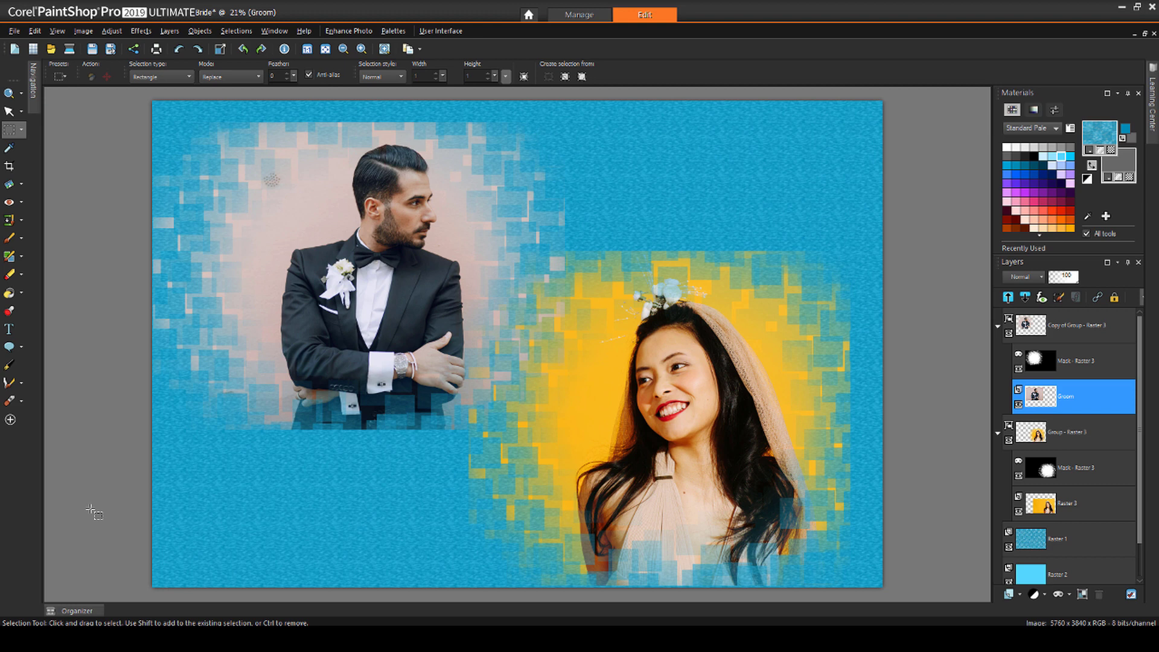